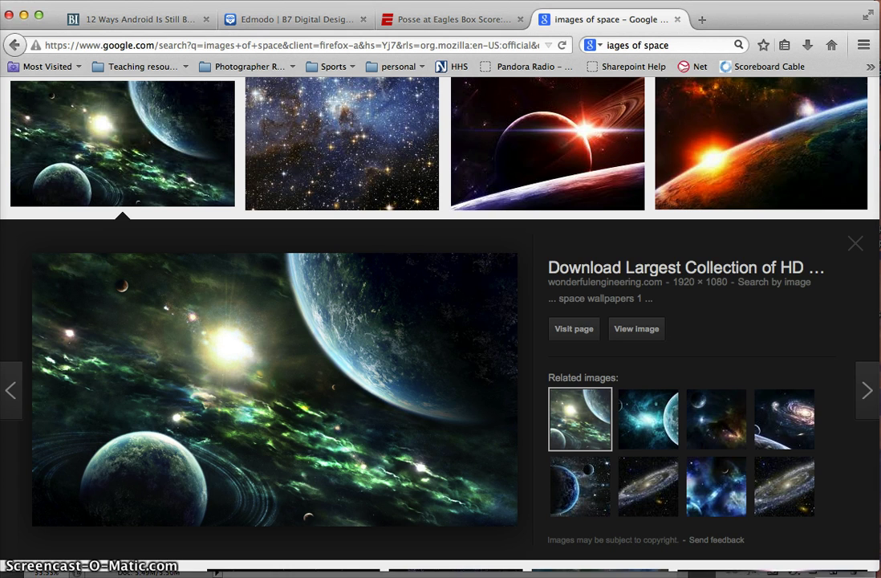
Step: Examine the space image results, including the planets, glowing rings, sunrise scenes and orbiting space debris around Earth
click(554, 163)
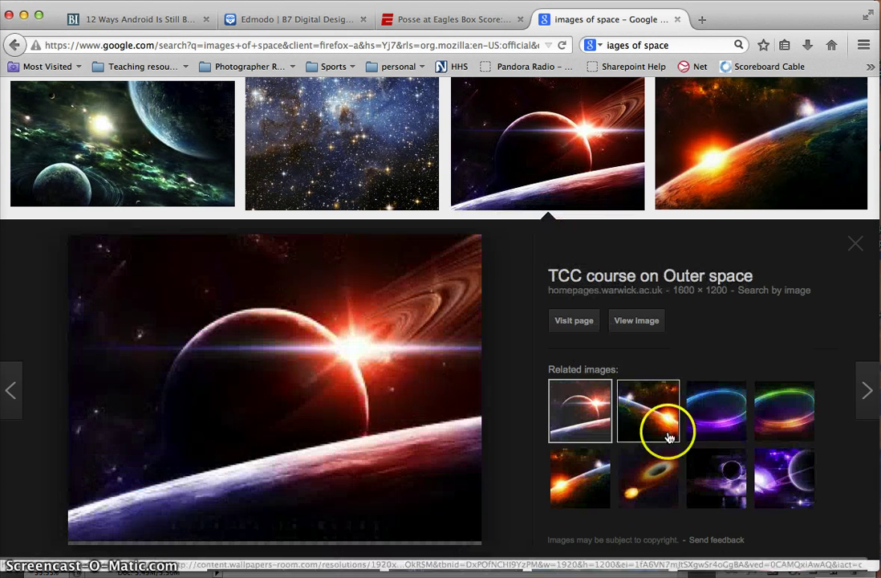
click(717, 411)
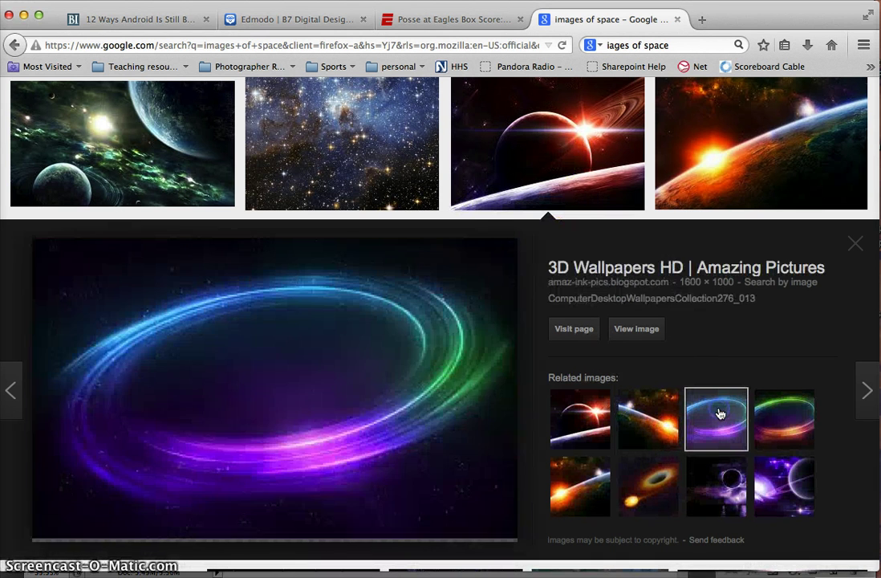
click(788, 431)
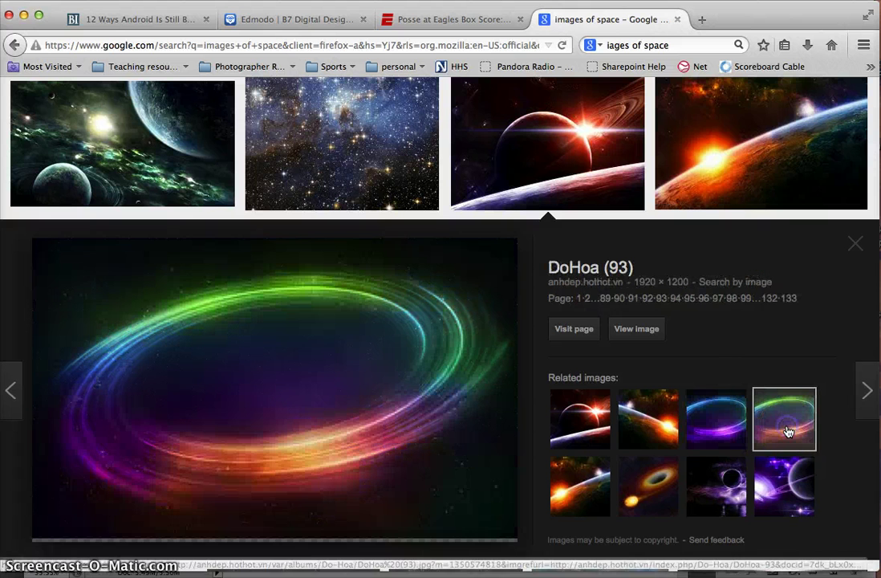
click(784, 463)
click(781, 410)
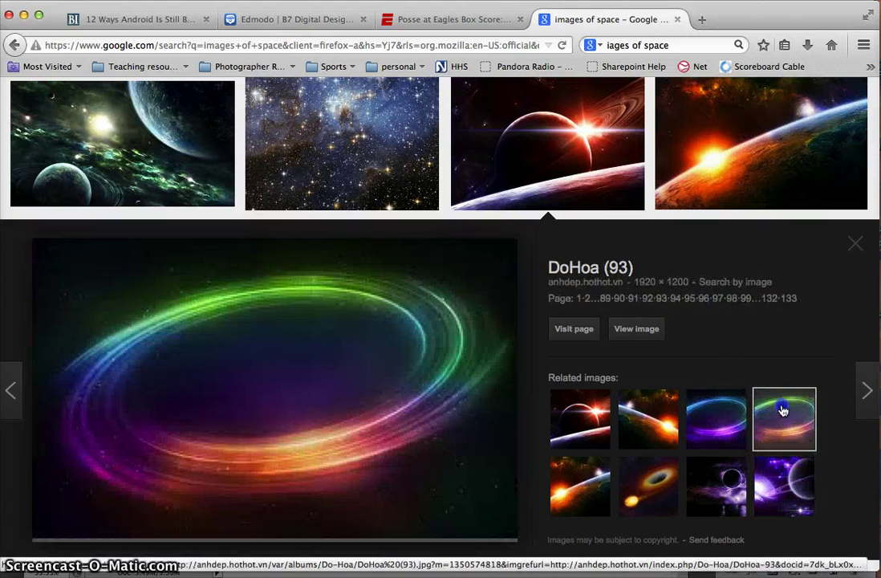
click(702, 423)
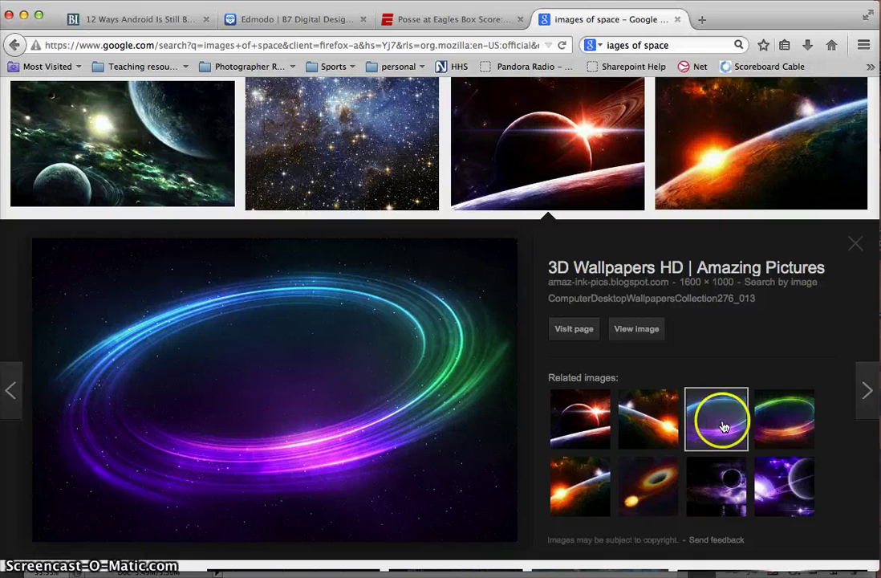
click(640, 492)
click(640, 446)
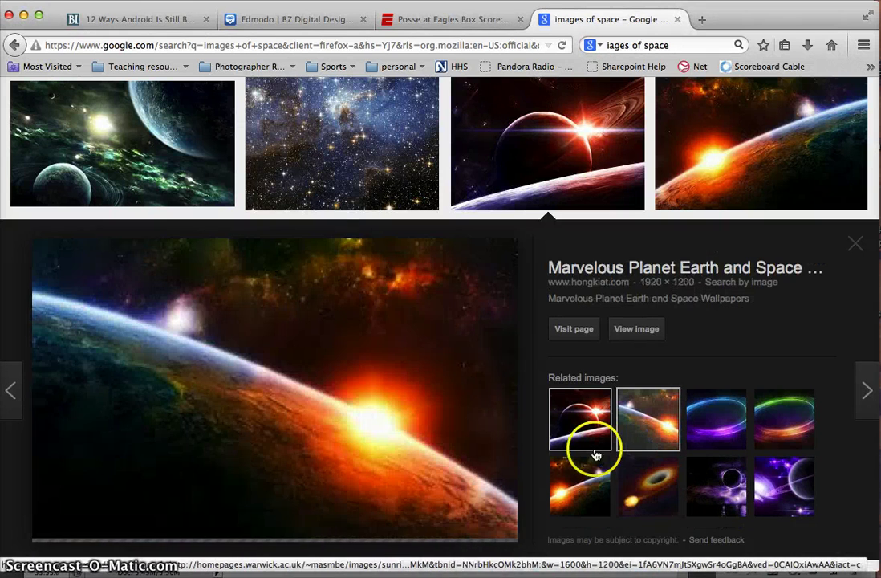
click(583, 420)
click(578, 477)
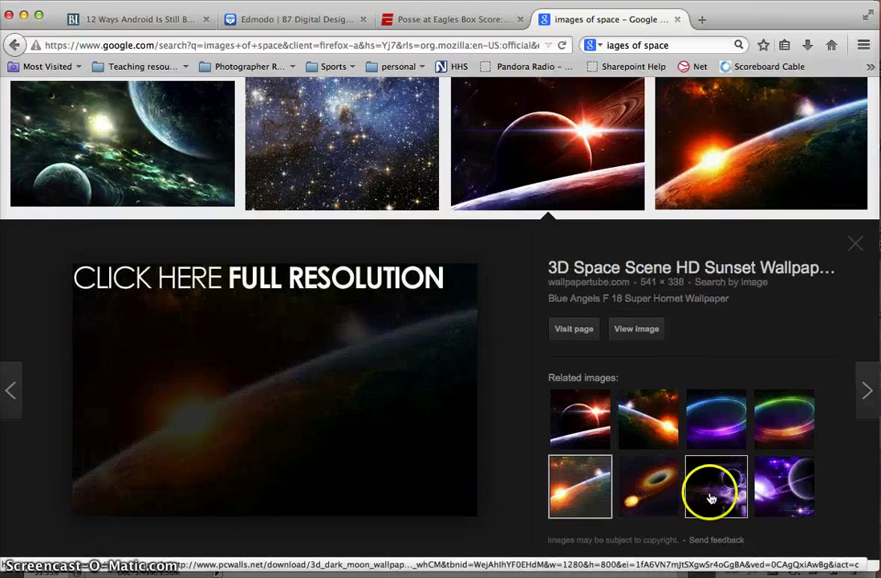
click(573, 149)
click(338, 276)
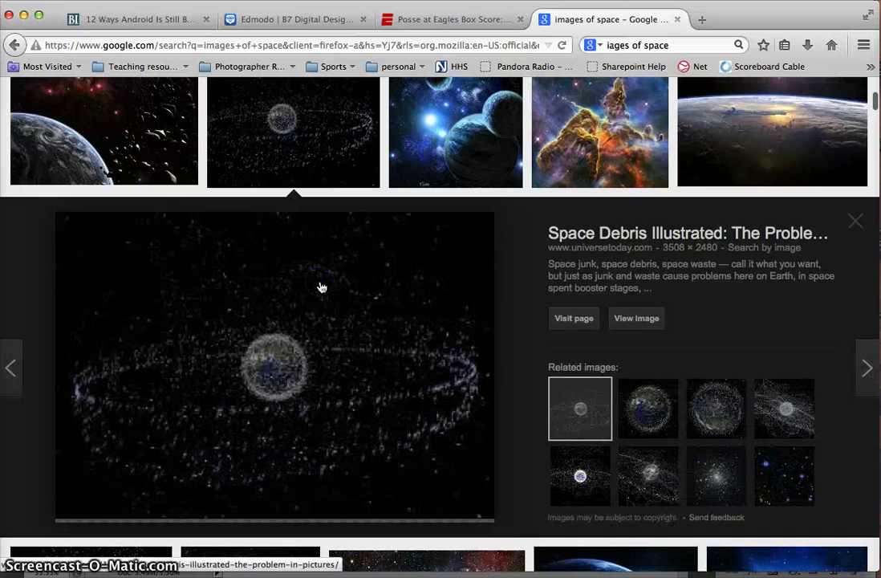
click(642, 401)
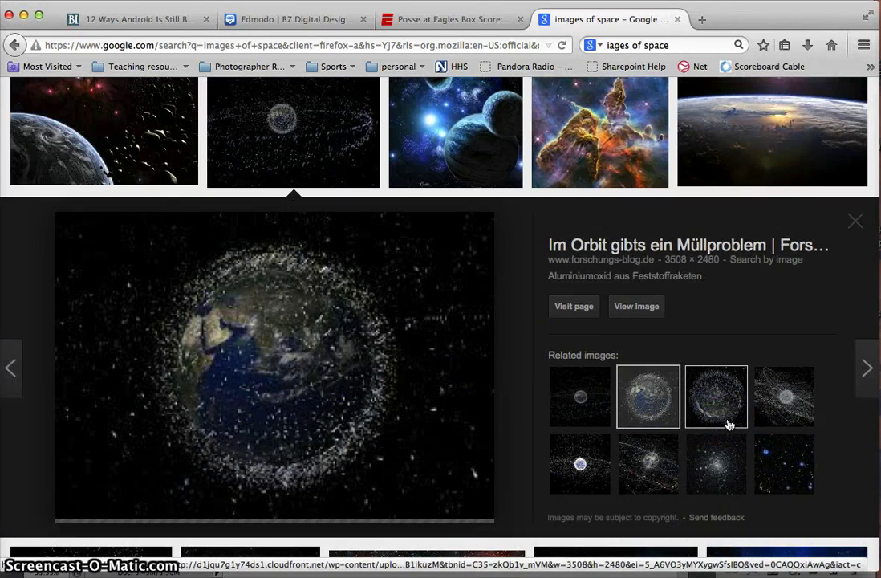
click(533, 101)
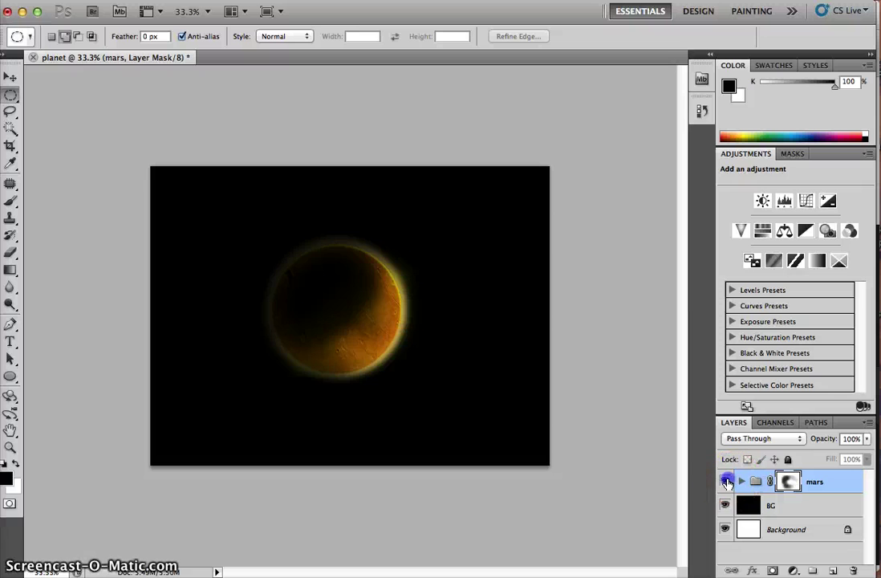
Step: On a new layer named rings above the hidden mars group, draw a large yellow circle outward from the canvas centre with the Ellipse tool
click(833, 570)
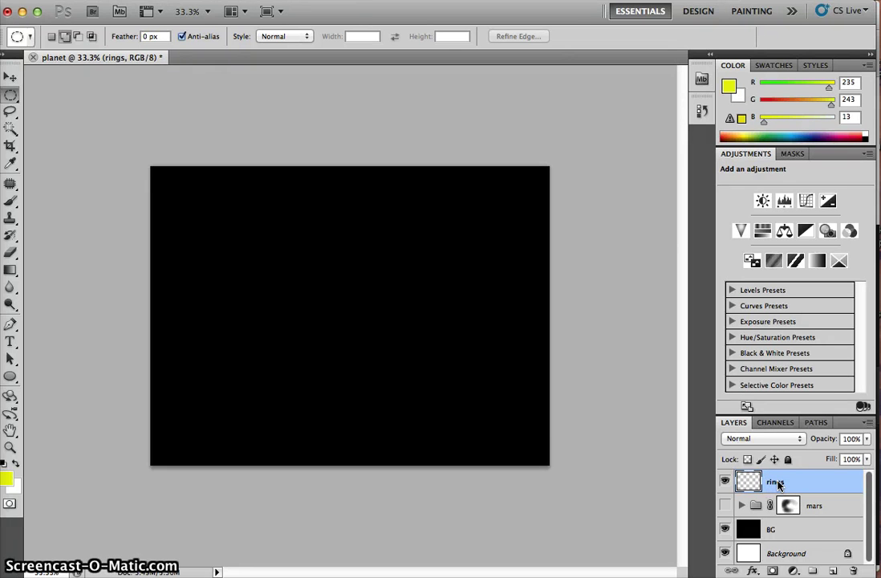
click(10, 377)
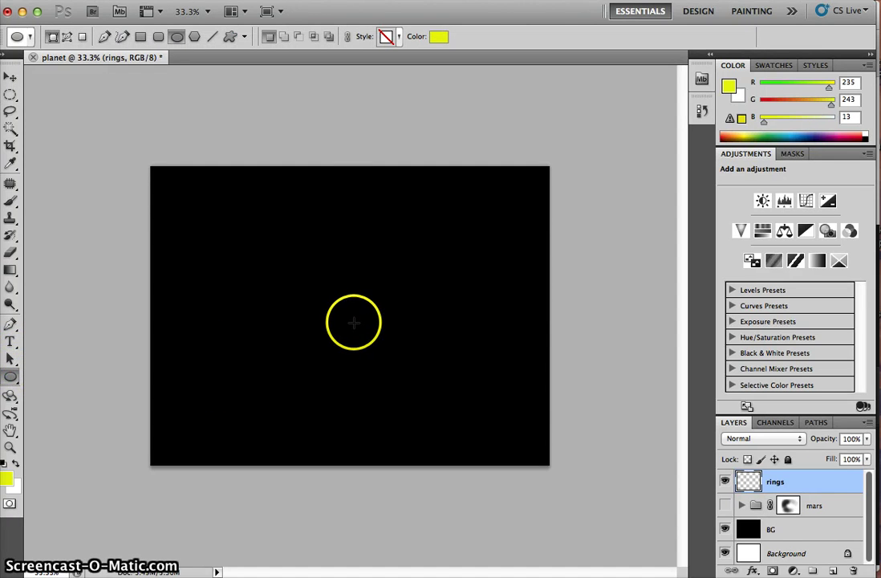
drag(354, 322, 44, 202)
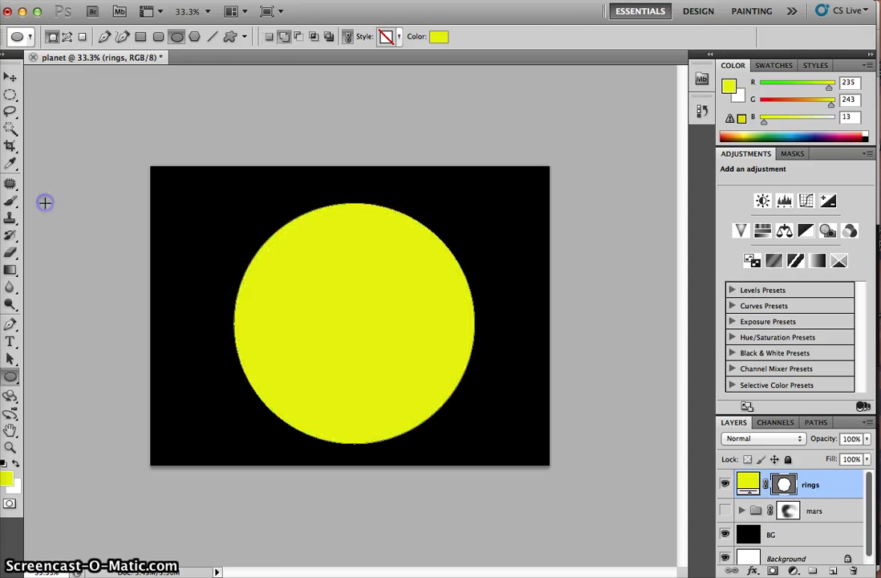
Step: Change the fill color of the circle on the rings layer to a medium grey
click(438, 36)
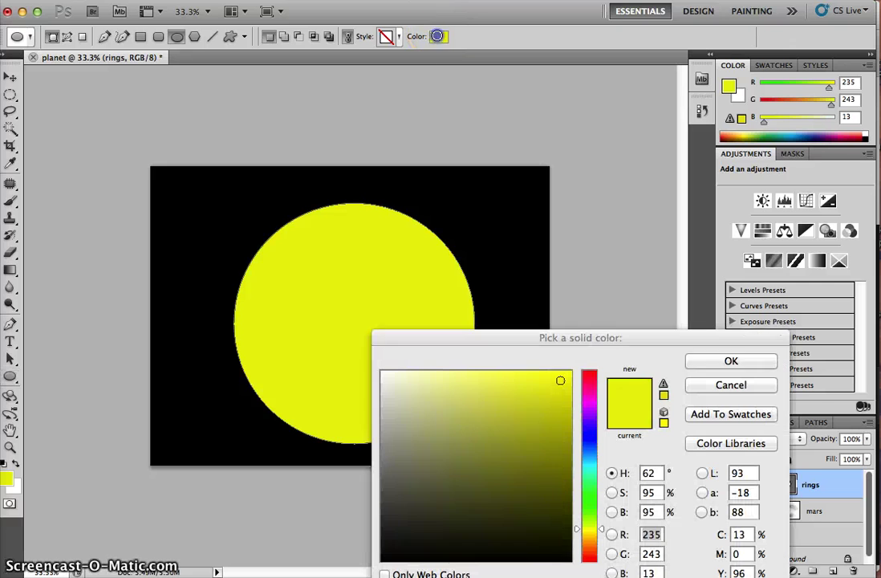
mouse_move(545, 452)
mouse_down()
mouse_move(563, 493)
mouse_move(418, 522)
mouse_move(381, 464)
mouse_move(389, 417)
mouse_move(385, 446)
mouse_up()
click(763, 360)
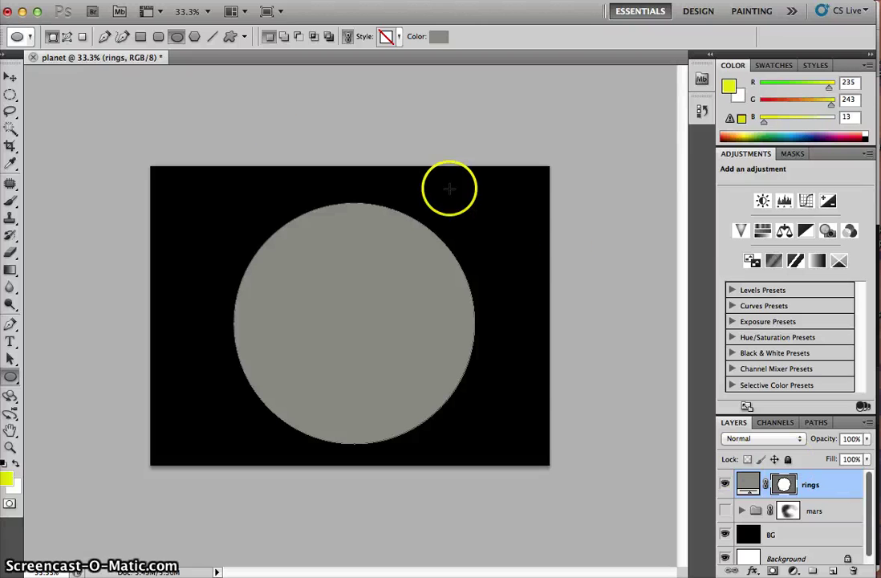
click(284, 37)
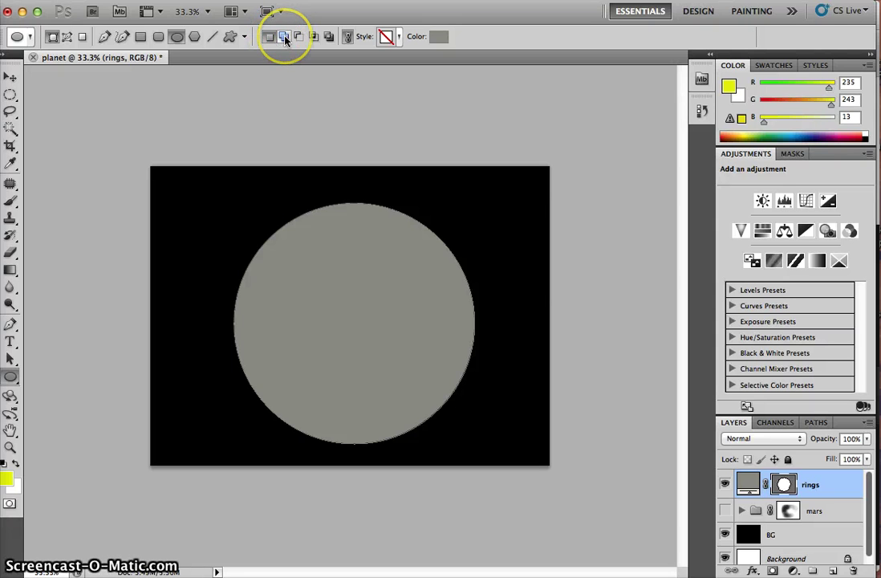
click(271, 37)
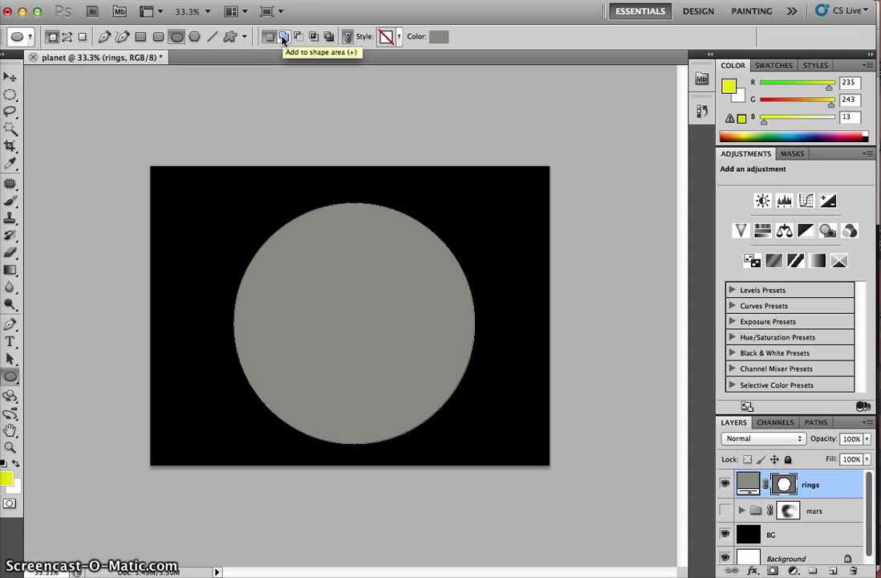
click(298, 37)
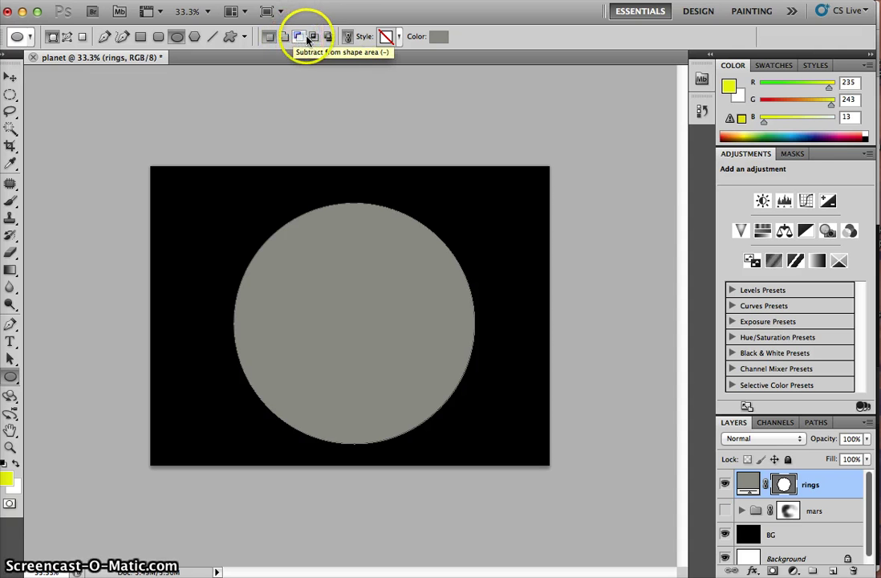
click(328, 37)
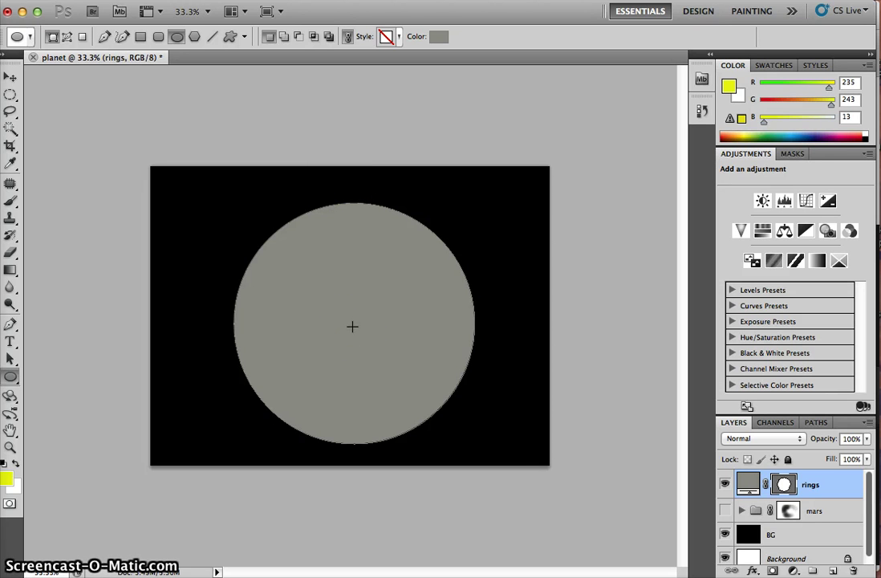
Step: Show the rulers and place one vertical and one horizontal guide crossing at the centre of the grey circle
key(super+r)
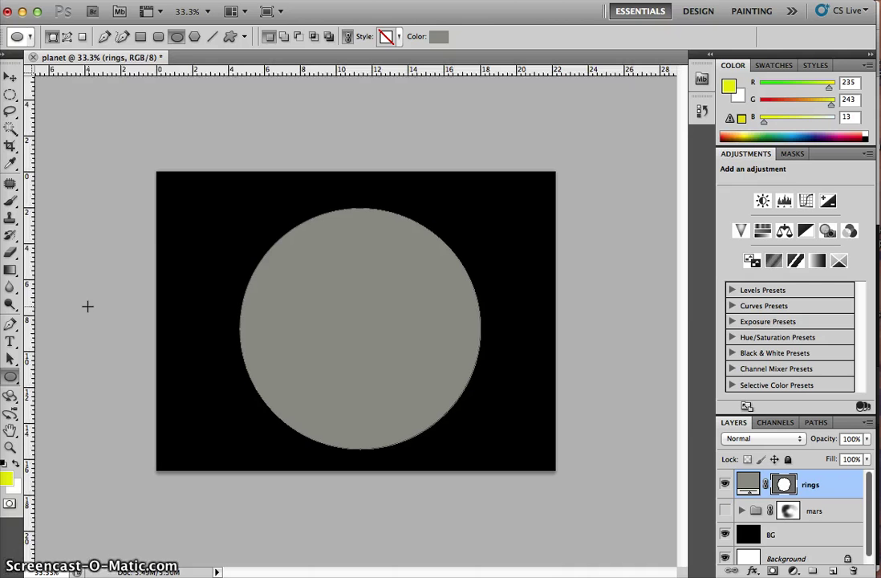
drag(31, 275, 360, 299)
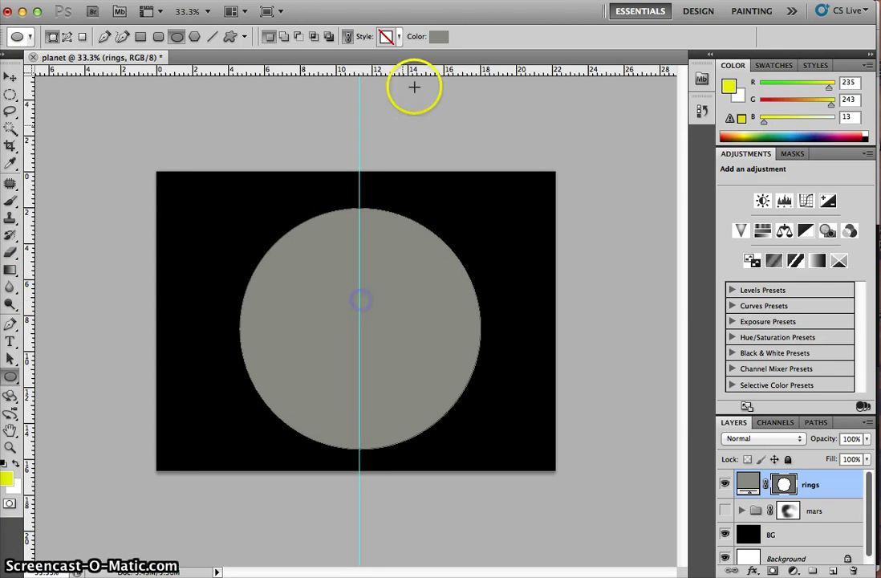
drag(418, 73, 428, 331)
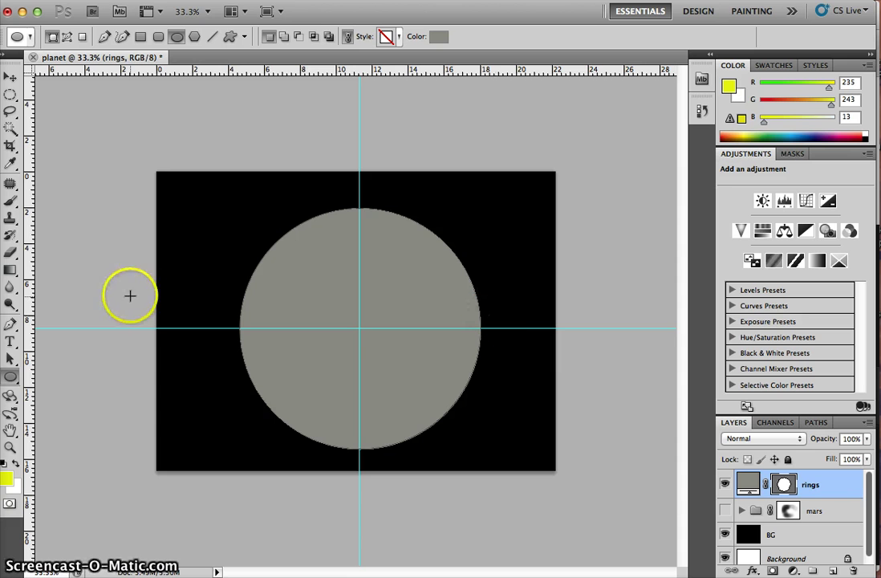
Step: Subtract a slightly smaller concentric circle from the grey circle, starting at the guide intersection, to leave a narrow ring
click(300, 37)
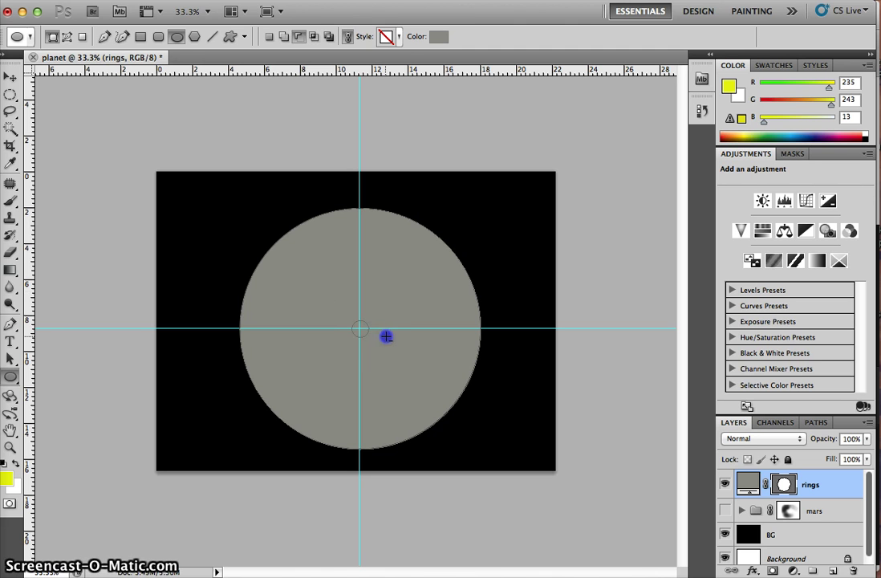
mouse_move(308, 238)
mouse_down()
mouse_move(275, 196)
mouse_move(258, 190)
mouse_up()
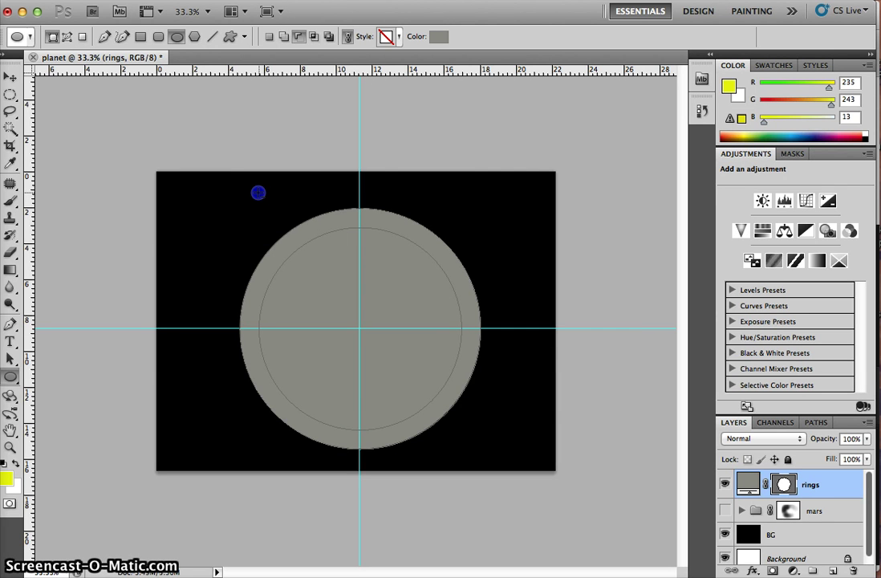
drag(257, 191, 257, 191)
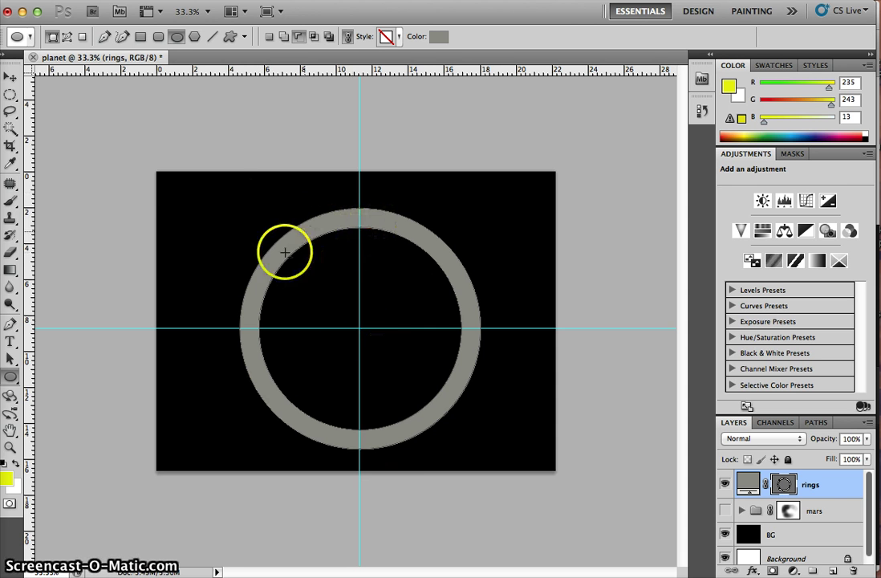
click(783, 482)
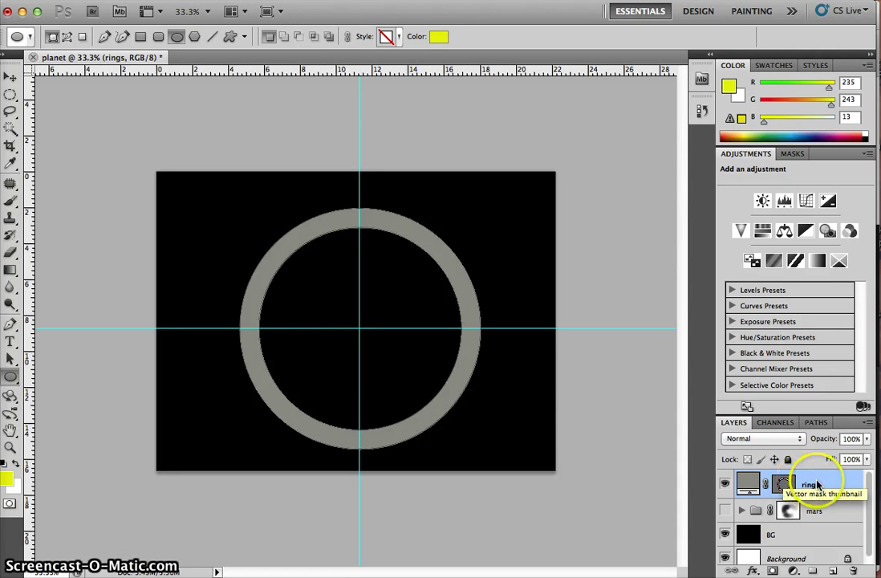
shift+click(817, 483)
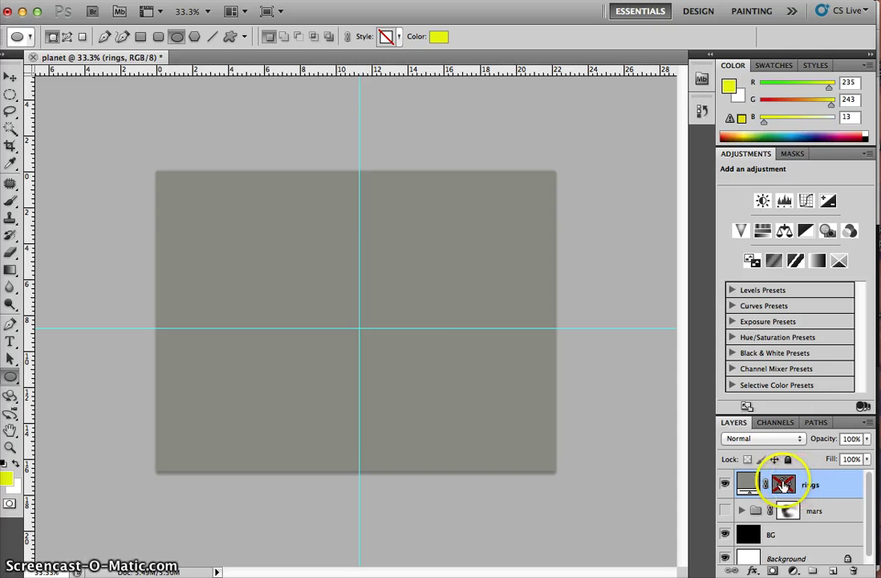
right_click(782, 484)
click(815, 487)
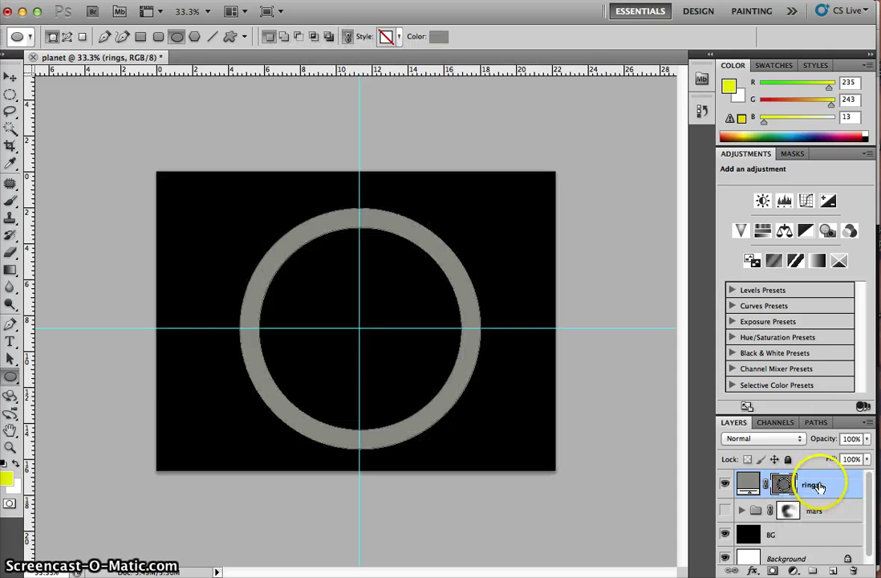
Step: Rasterize the rings shape layer
right_click(837, 480)
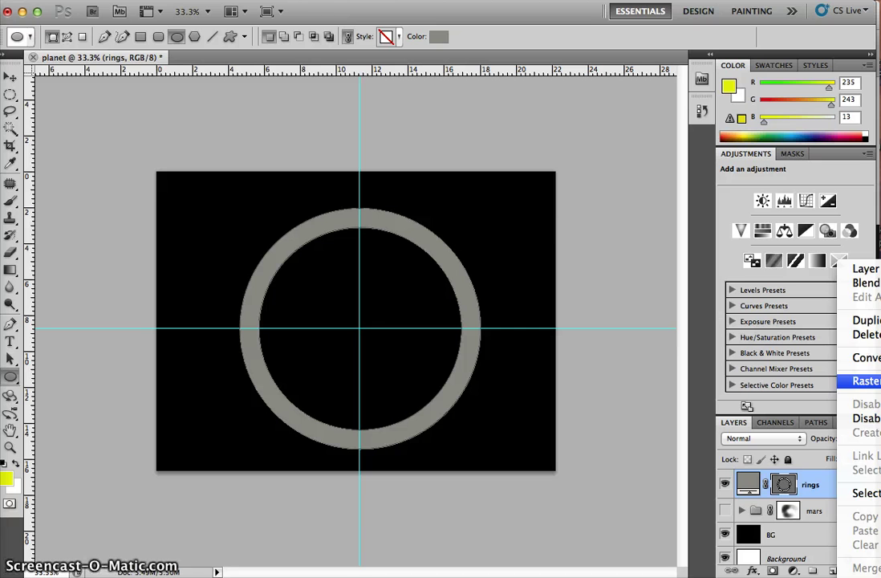
click(863, 381)
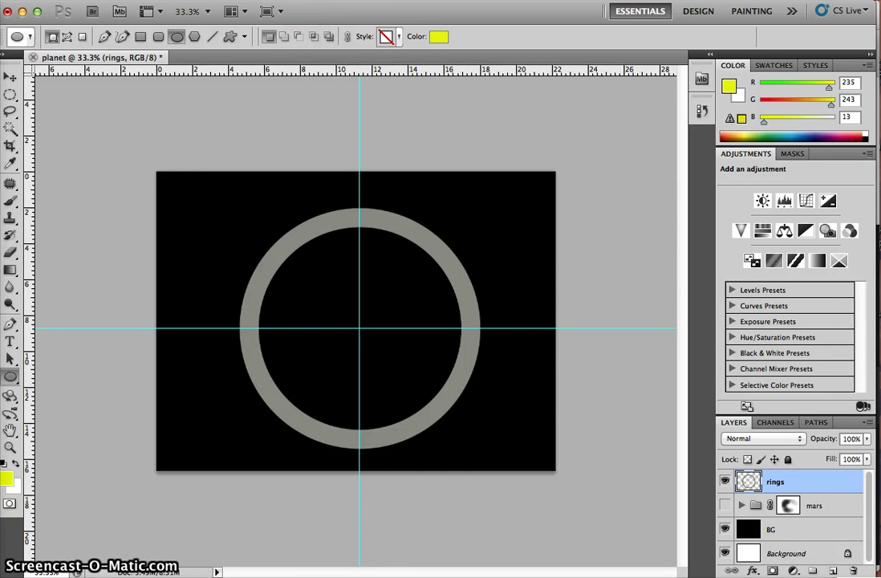
click(229, 0)
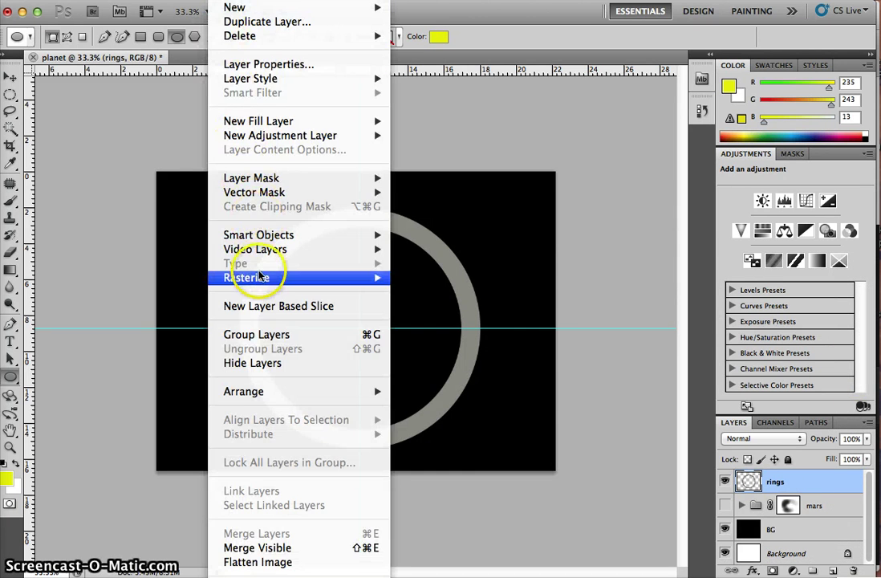
mouse_move(259, 280)
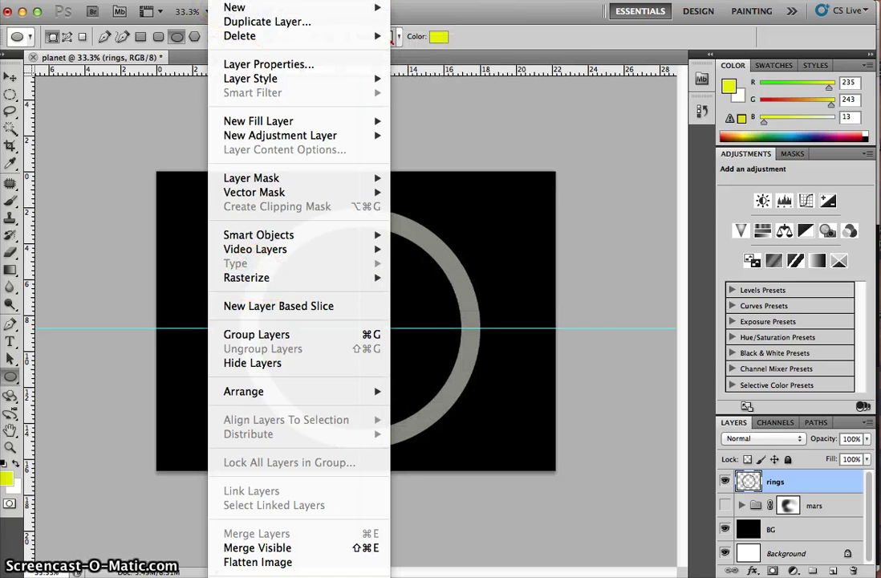
click(223, 6)
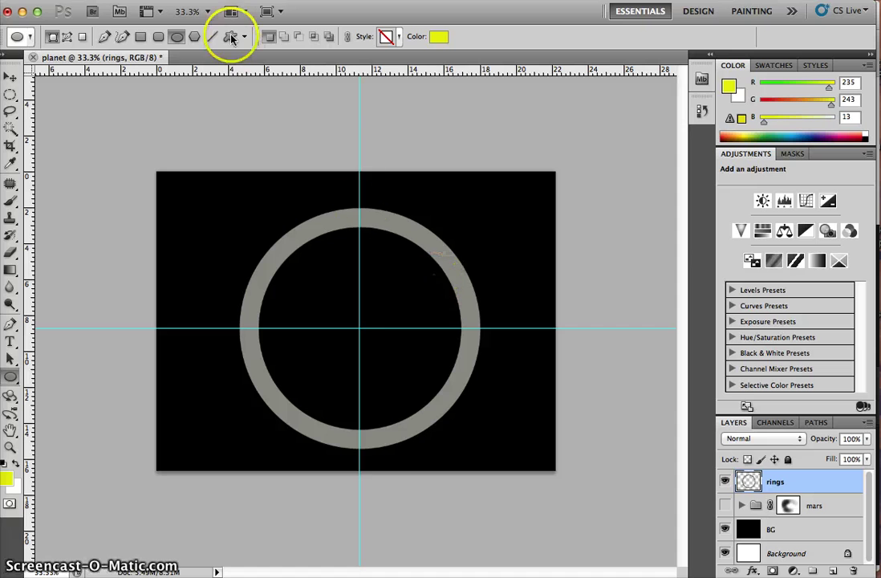
Step: Apply a Radial Blur to the rings layer with amount 50, Spin method and Best quality
click(224, 0)
mouse_move(309, 0)
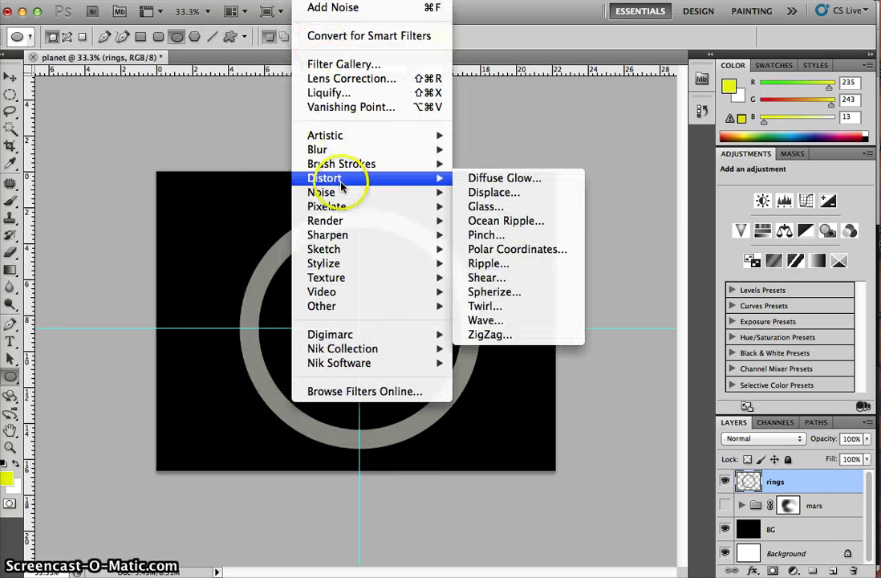
mouse_move(355, 151)
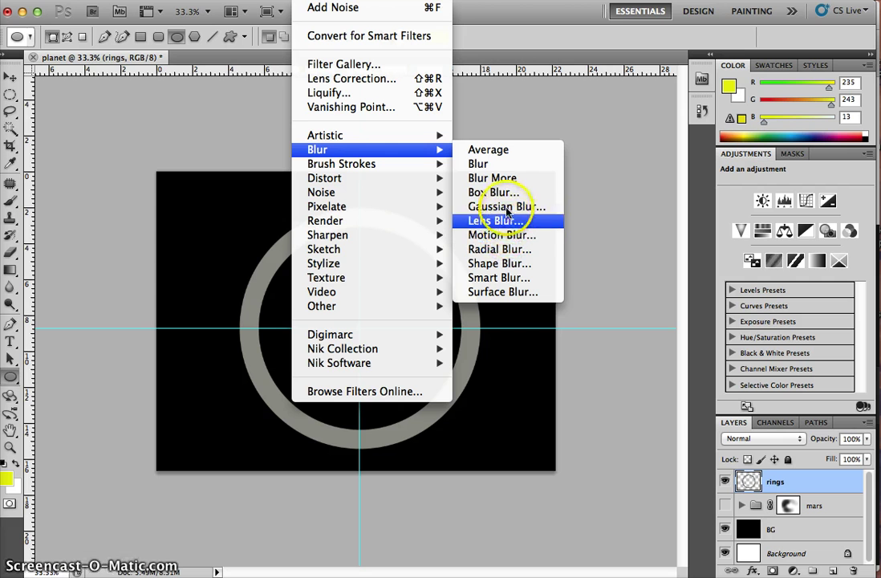
click(505, 250)
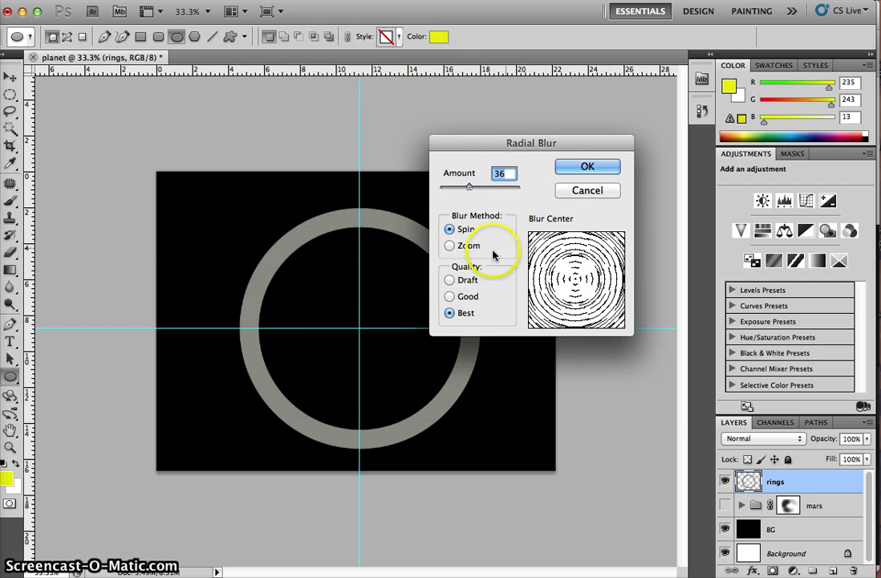
click(449, 247)
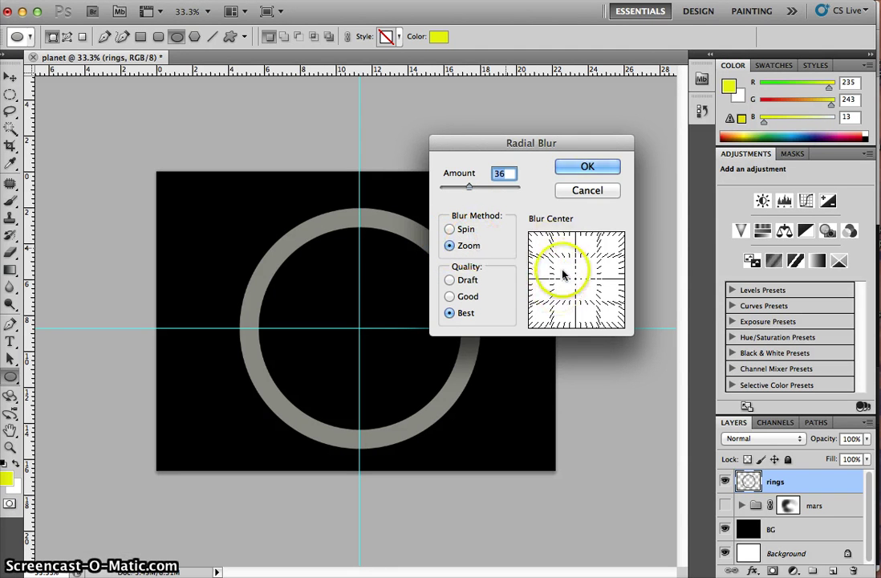
mouse_move(561, 279)
mouse_down()
mouse_move(554, 275)
mouse_move(578, 289)
mouse_move(572, 279)
mouse_move(589, 267)
mouse_move(575, 267)
mouse_move(576, 279)
mouse_up()
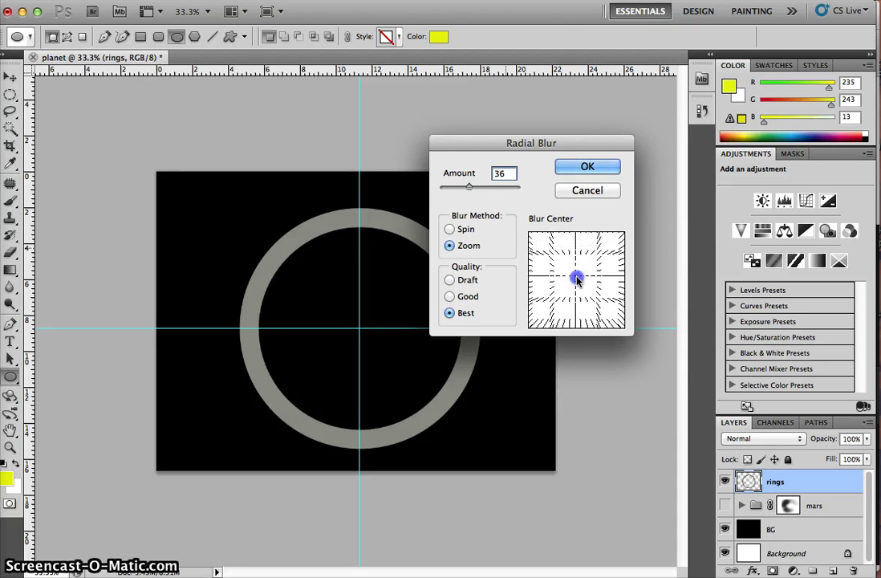
click(448, 229)
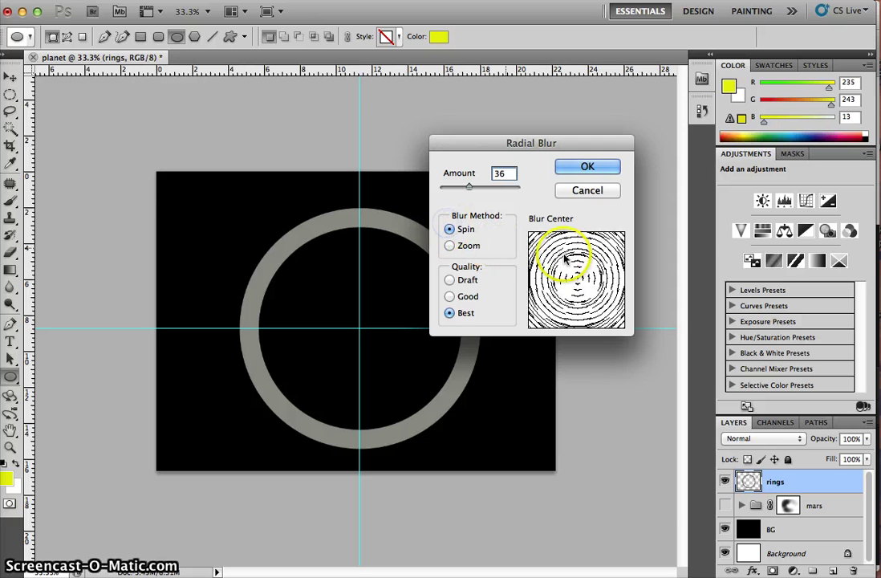
mouse_move(467, 187)
mouse_down()
mouse_move(499, 187)
mouse_move(477, 187)
mouse_up()
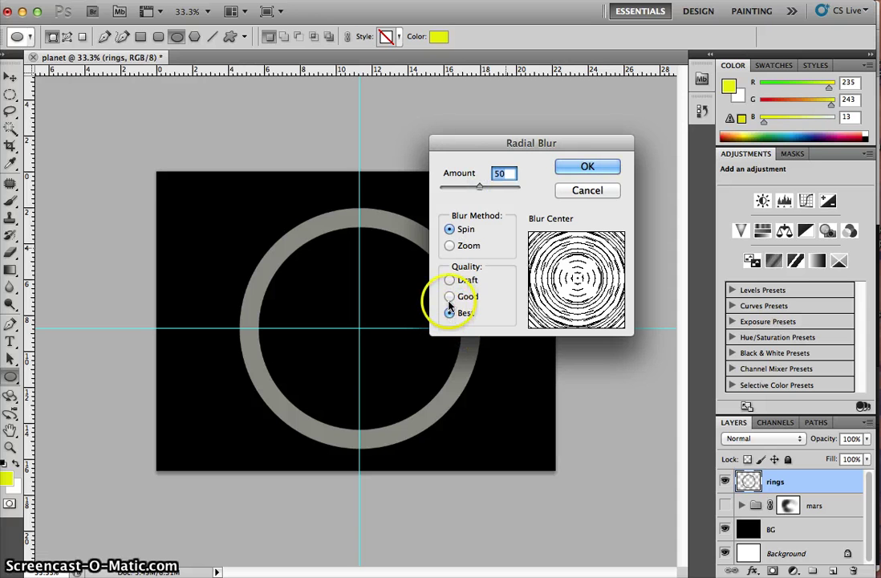
click(603, 166)
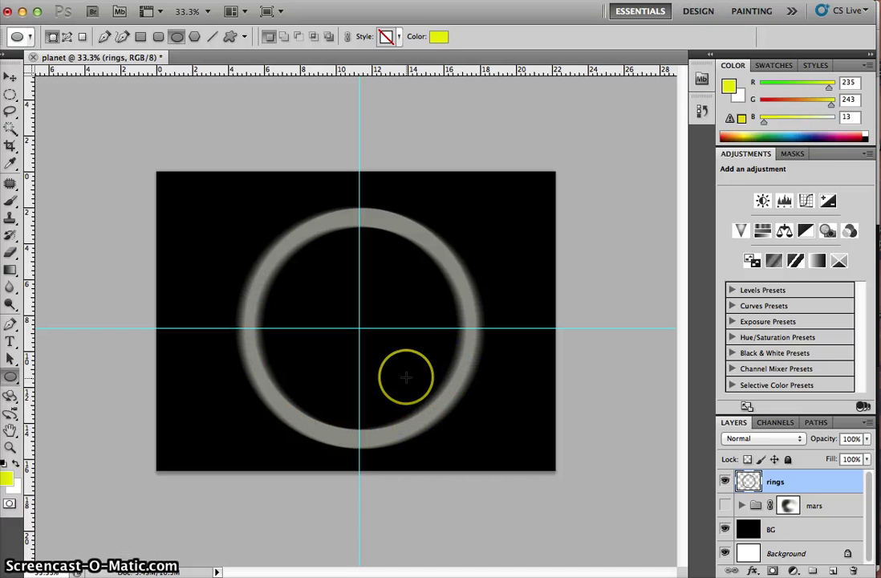
Step: Rotate the blurred ring 90° with Free Transform and reapply the same Radial Blur to even out its soft edges
key(ctrl+t)
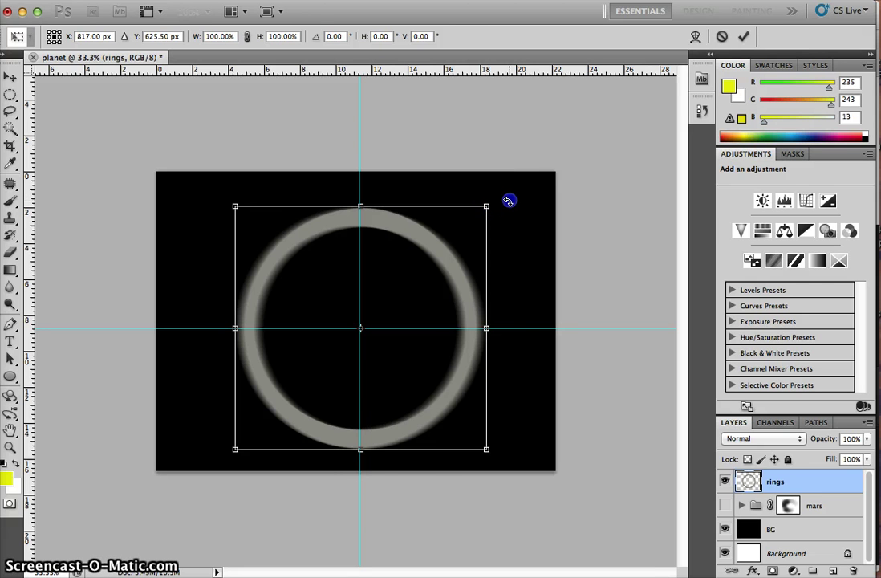
drag(520, 260, 488, 450)
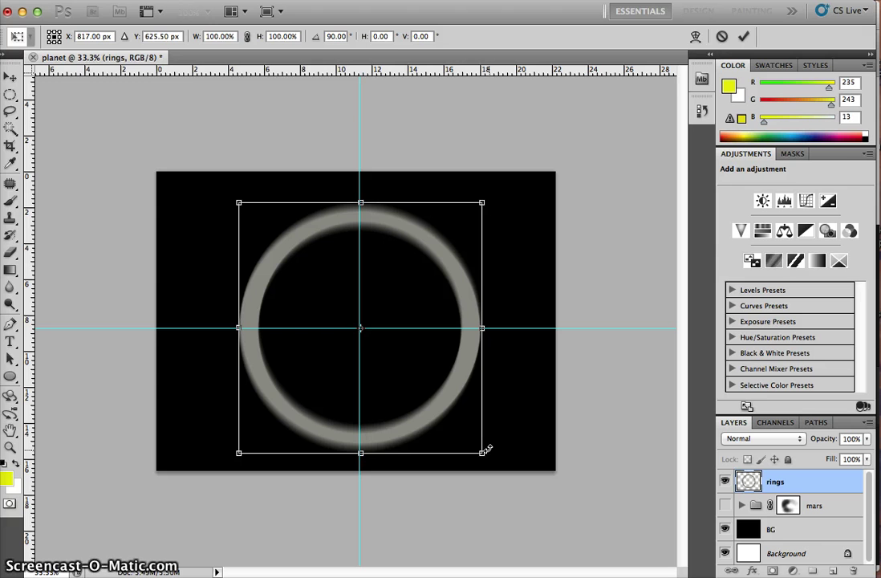
key(Return)
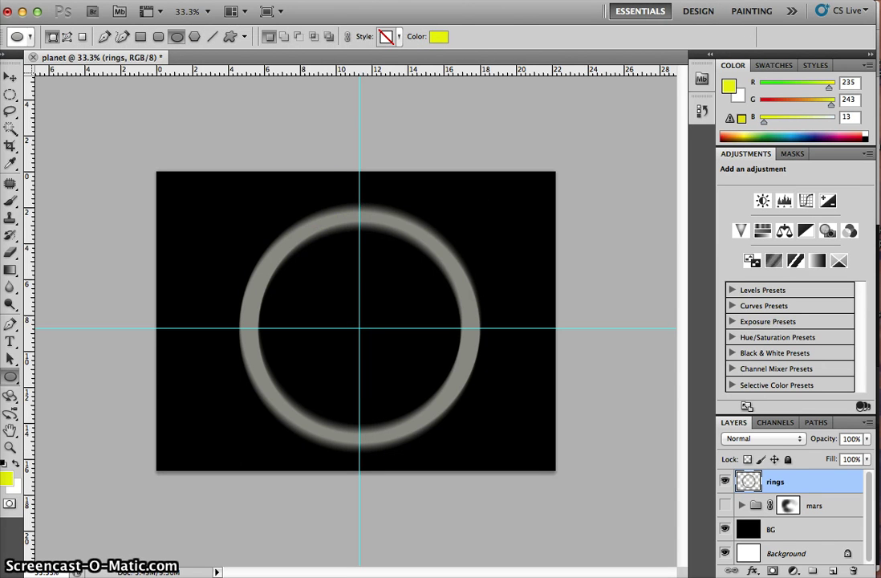
click(309, 1)
click(315, 7)
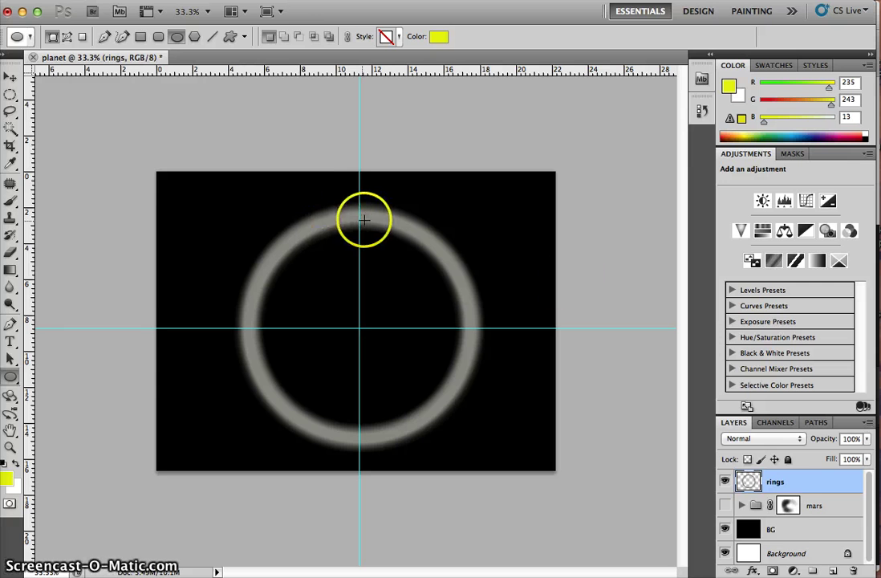
click(769, 438)
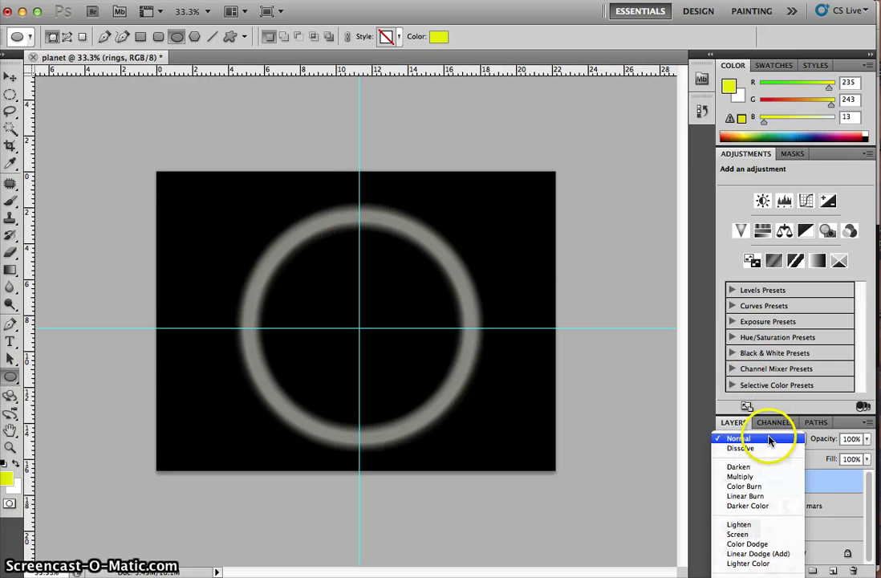
click(768, 438)
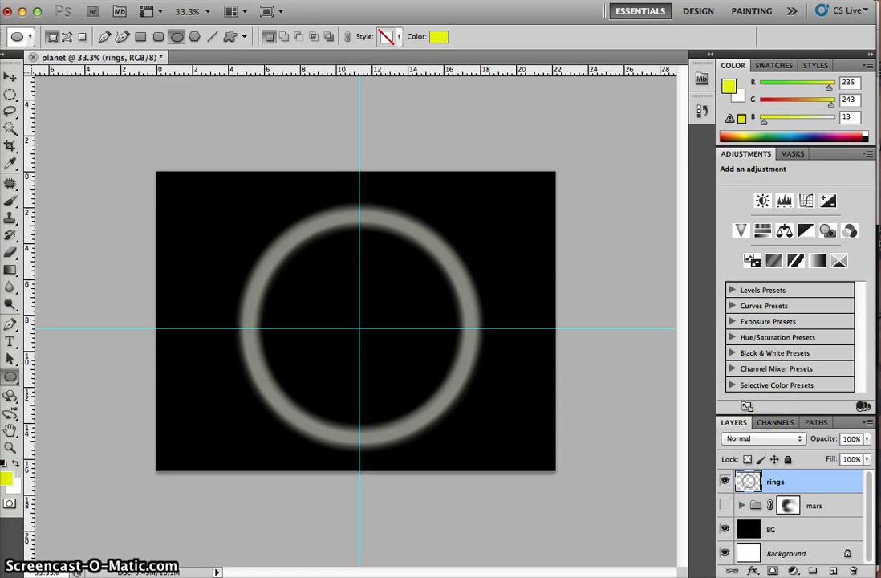
Step: Add monochromatic Gaussian noise of about 301.20% to the rings layer
click(310, 1)
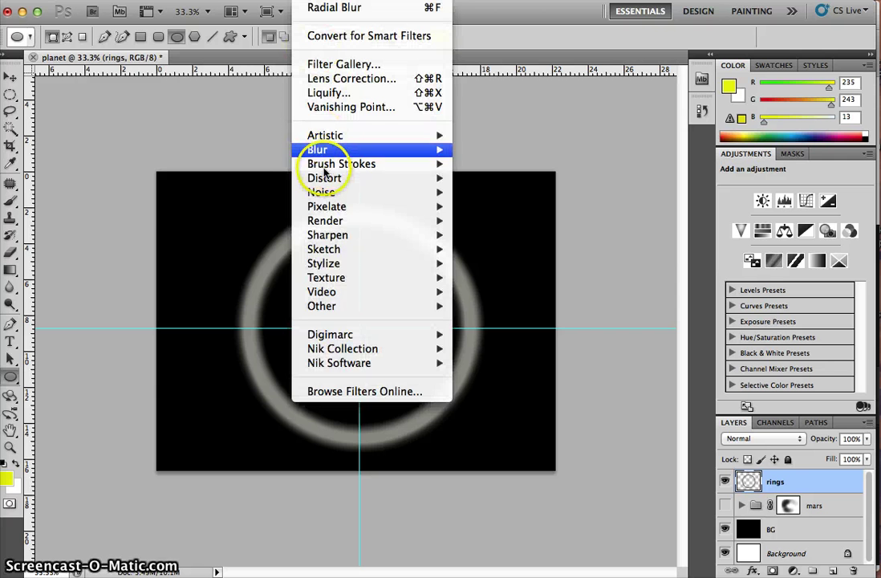
mouse_move(328, 180)
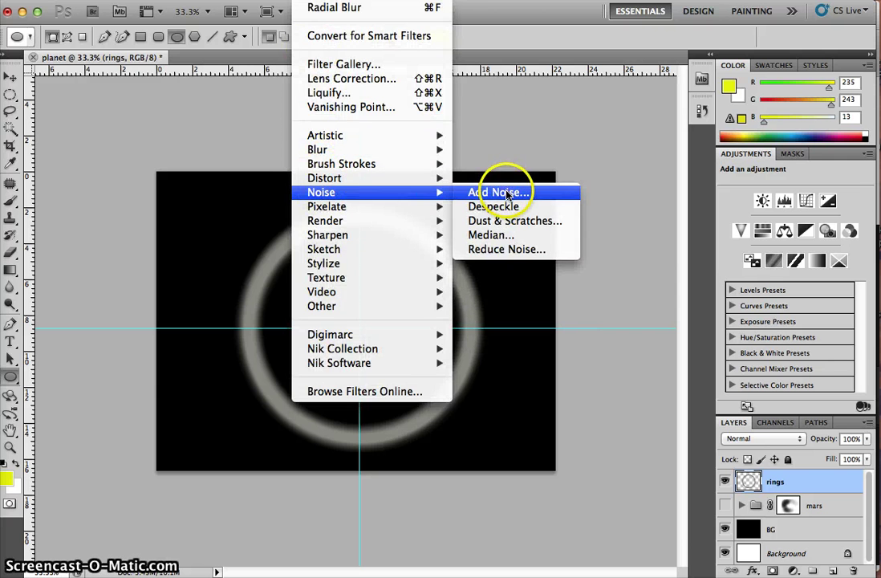
click(507, 194)
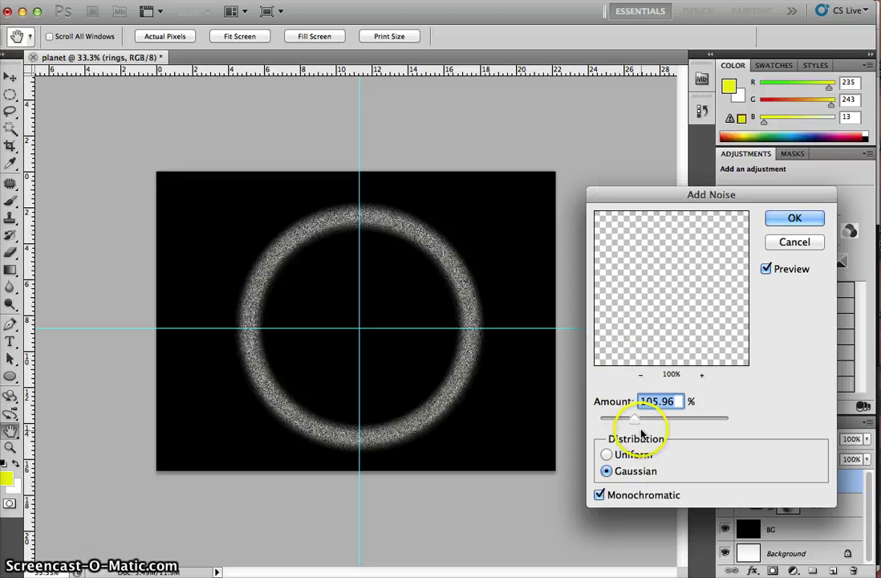
click(606, 470)
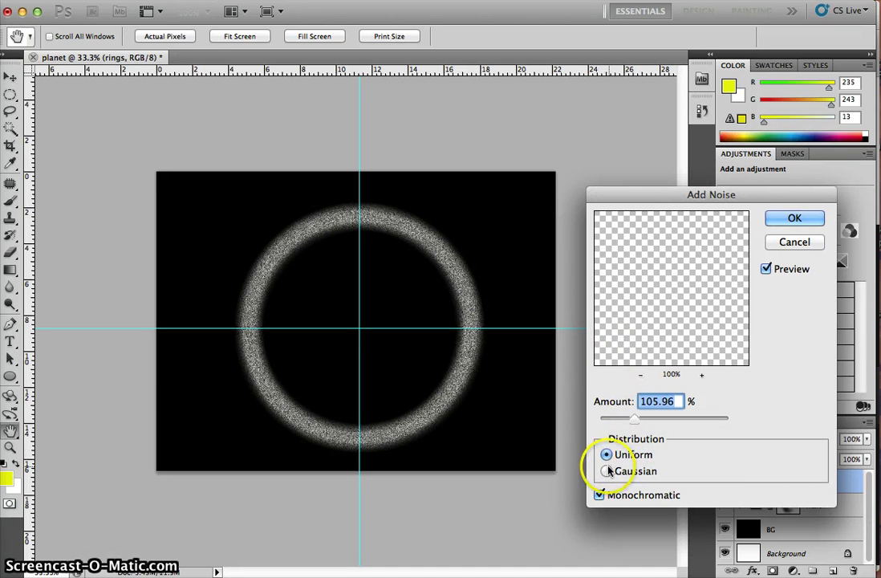
click(608, 470)
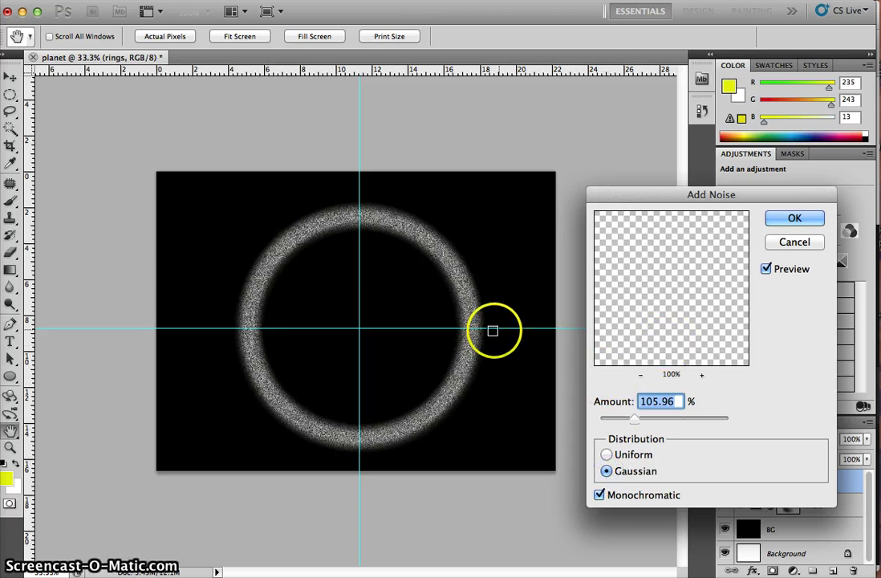
click(473, 351)
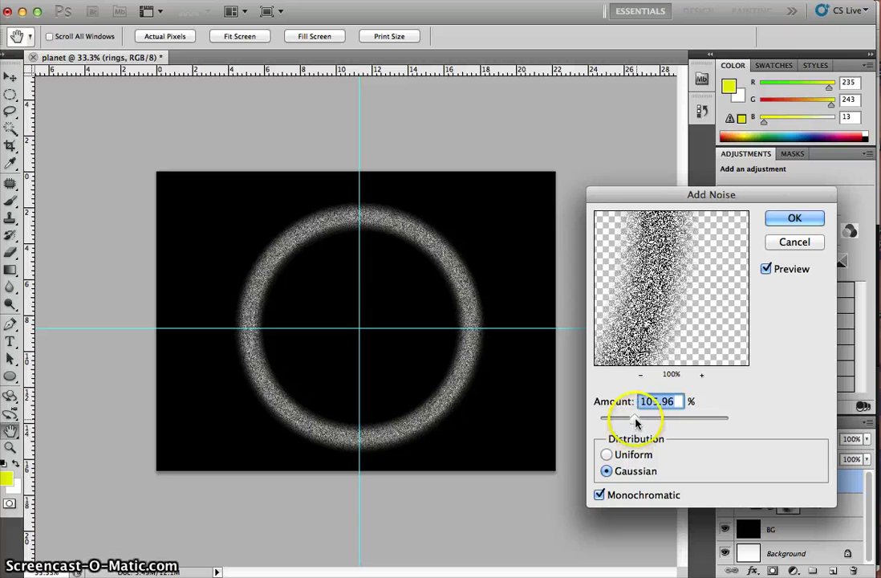
drag(625, 419, 696, 418)
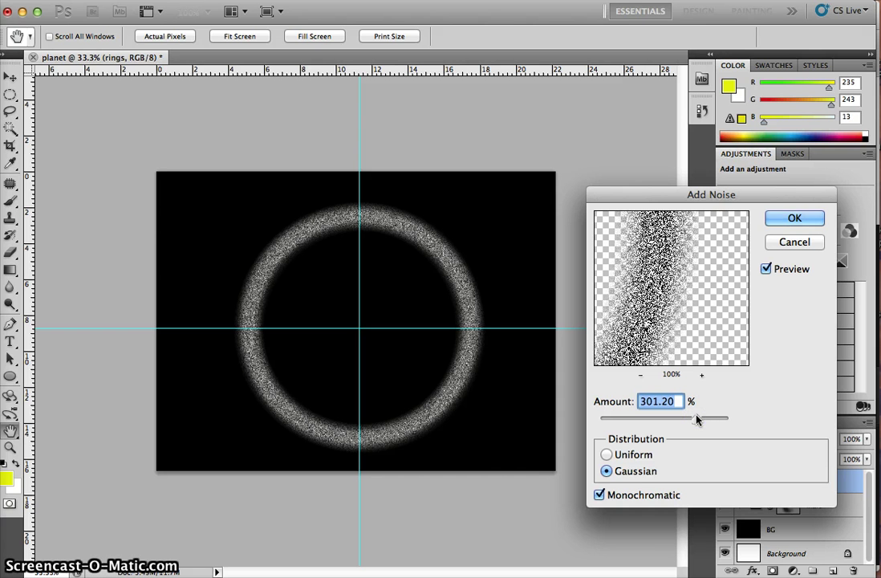
click(602, 494)
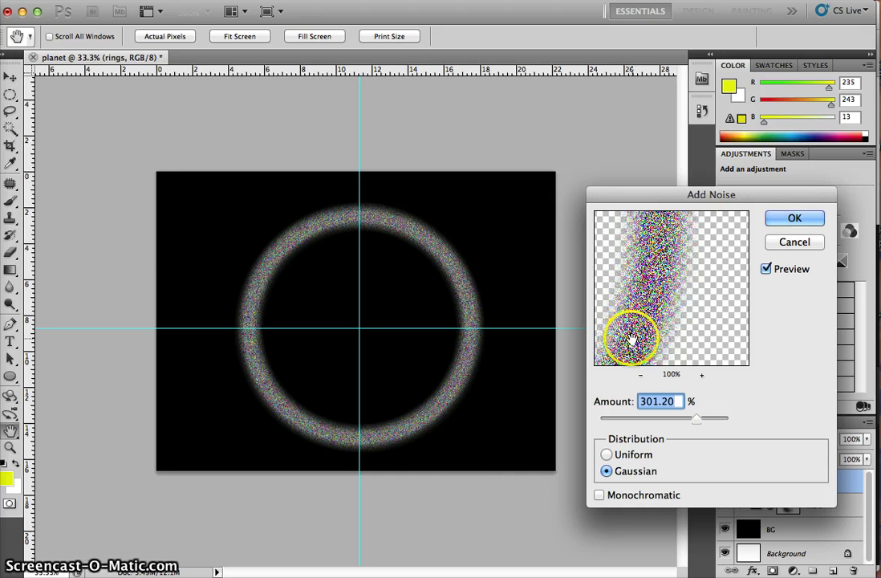
click(602, 494)
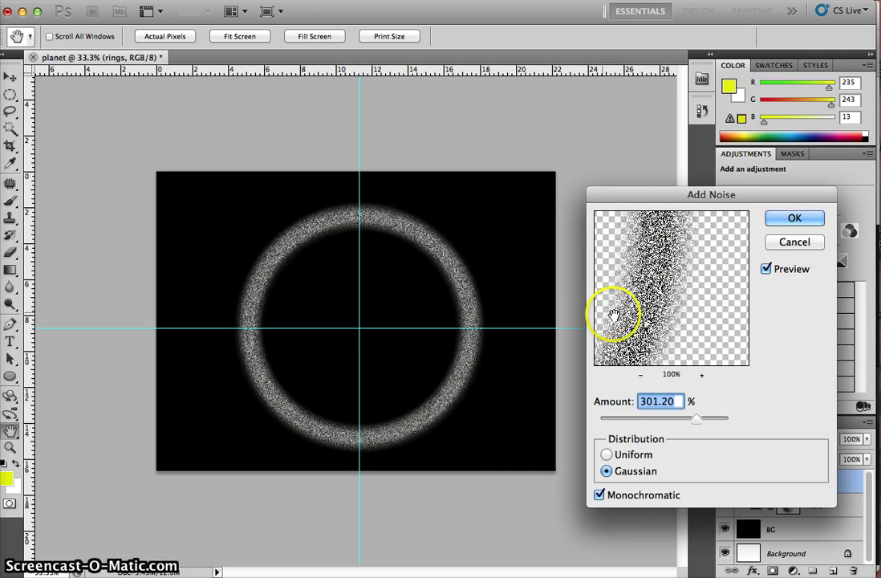
click(799, 220)
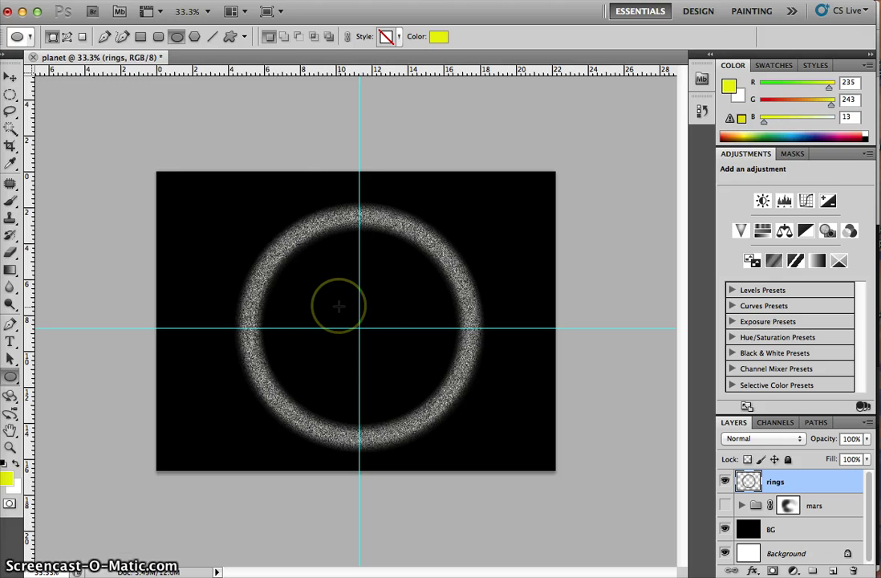
Step: Transform the ring into a tilted ellipse across the canvas: height about 13.56%, width about 163.66%, rotation about -24.2°
key(super+t)
drag(364, 212, 355, 425)
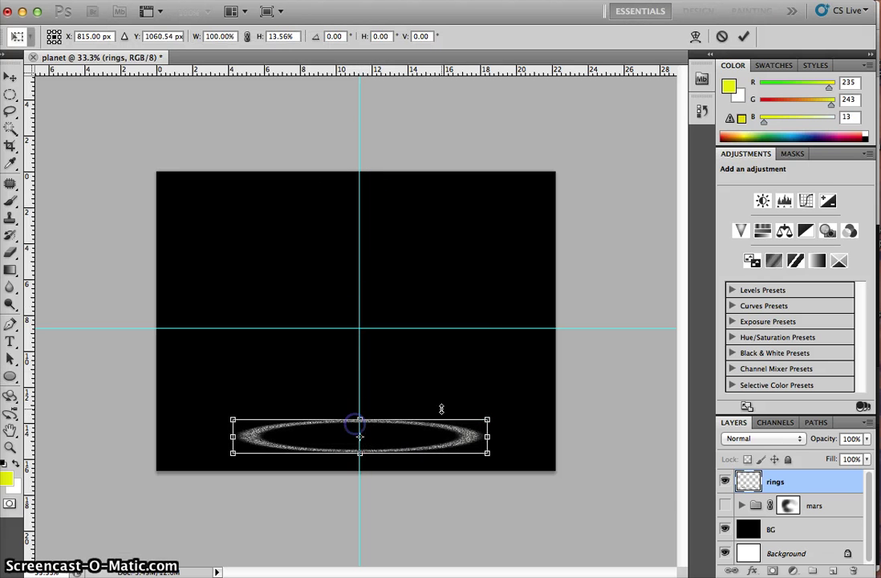
drag(506, 401, 552, 240)
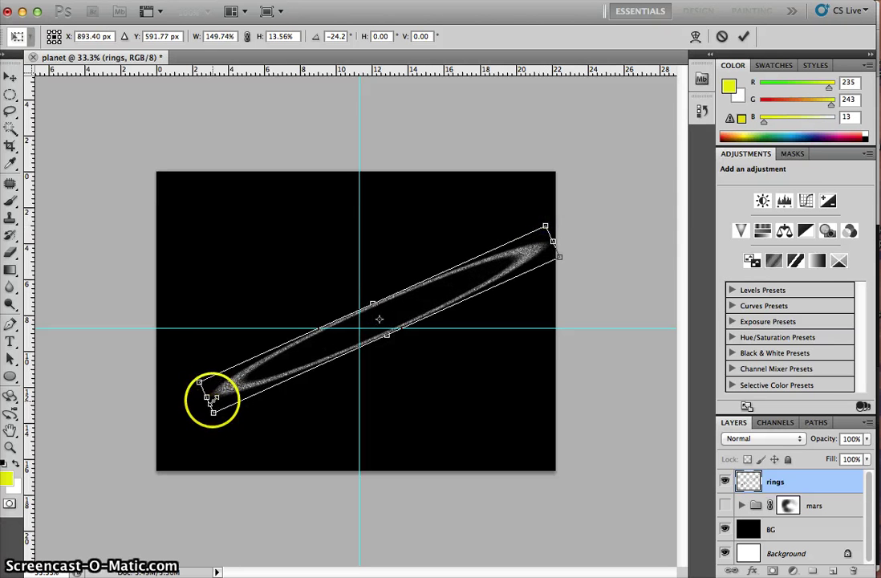
drag(210, 399, 176, 421)
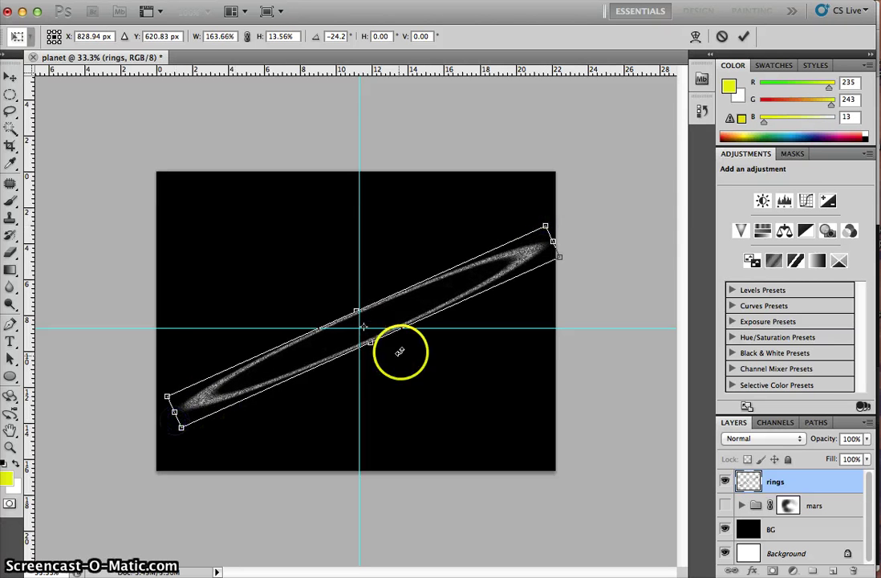
key(Return)
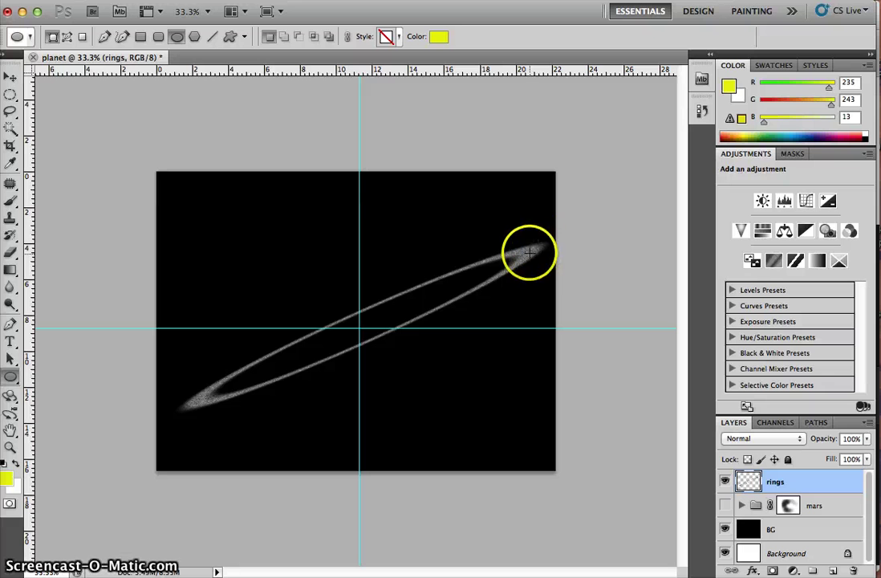
Step: Apply a Motion Blur to the rings layer at an angle of 21° with a distance of about 193 pixels
key(v)
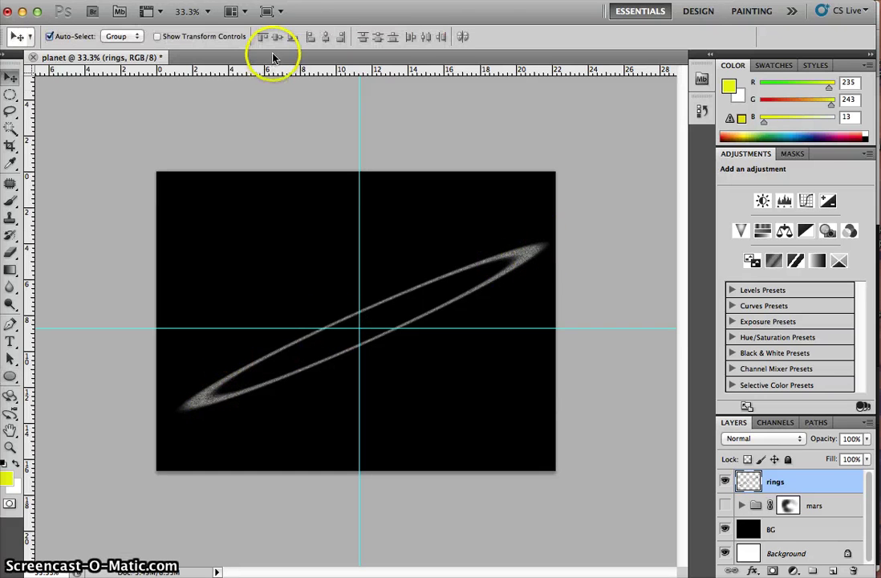
click(309, 0)
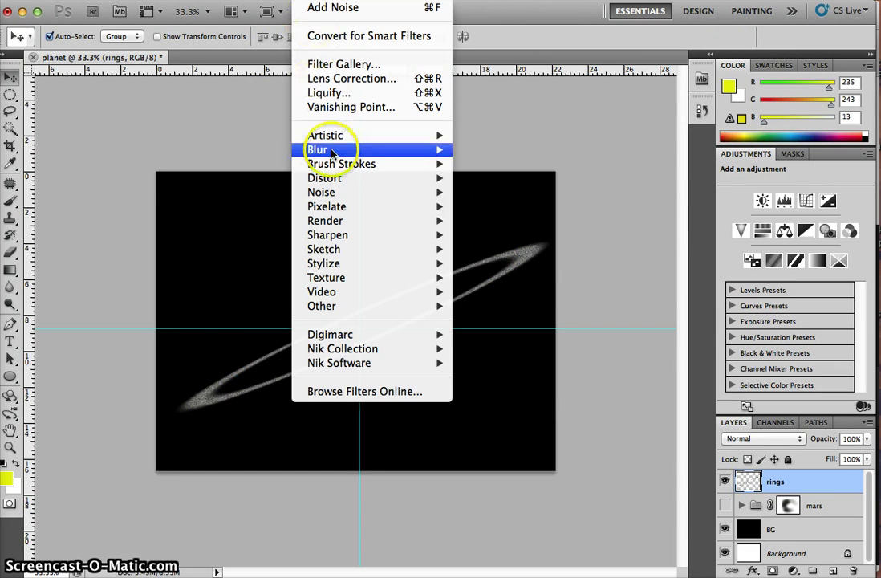
mouse_move(337, 151)
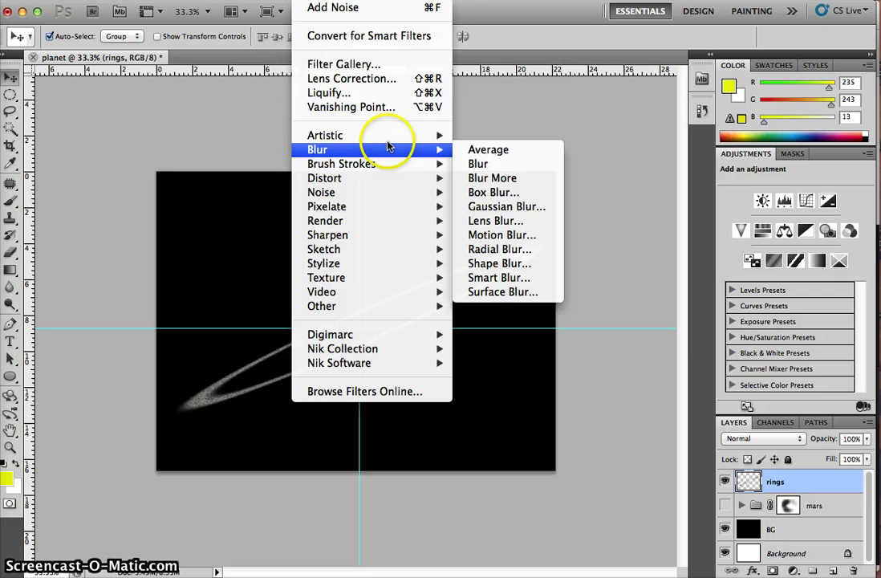
click(502, 255)
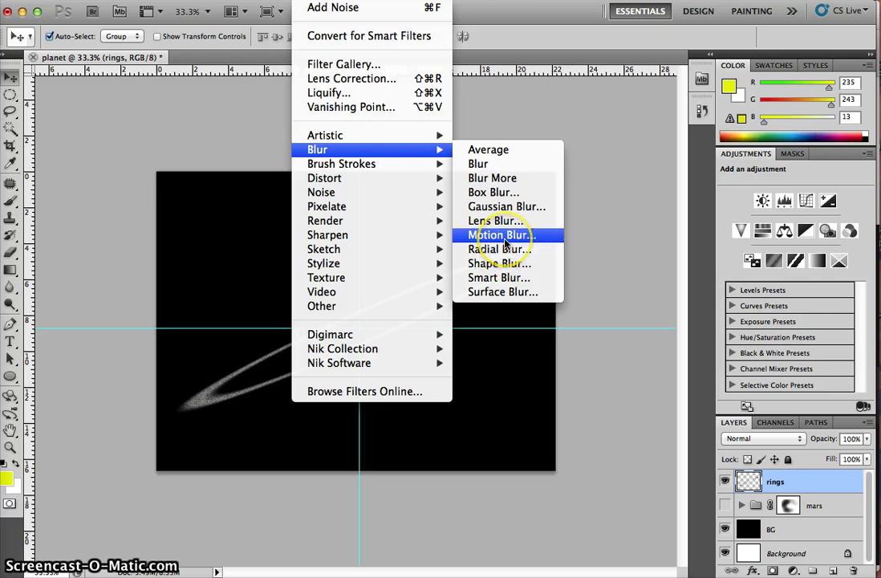
click(505, 241)
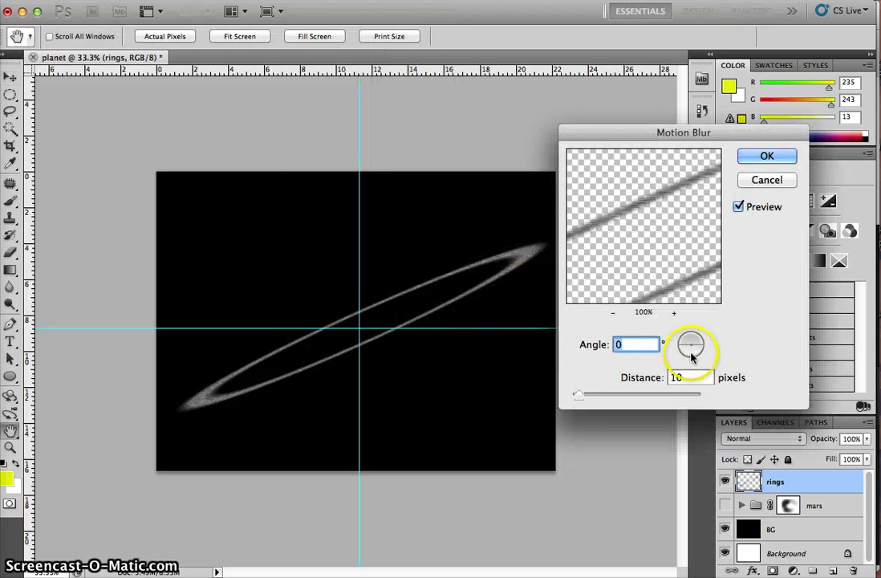
drag(686, 350, 690, 349)
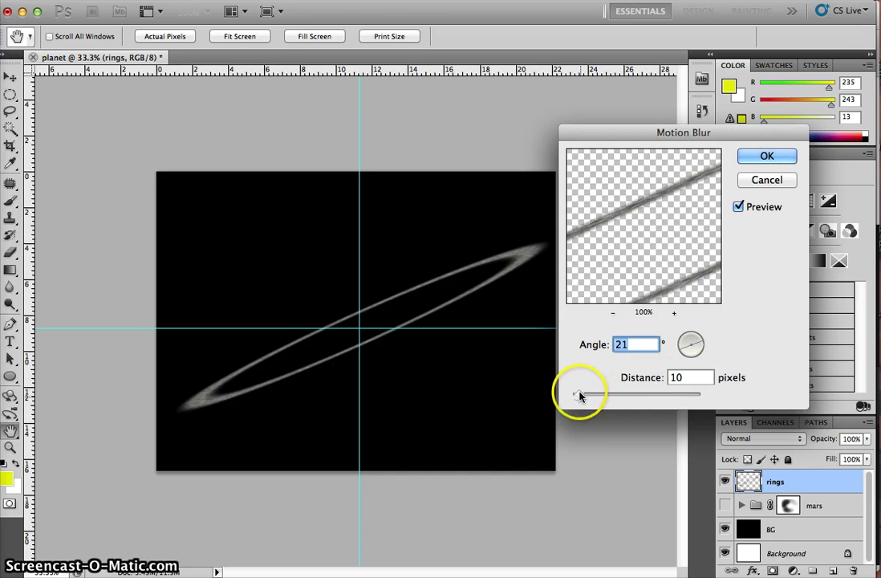
drag(590, 398, 618, 399)
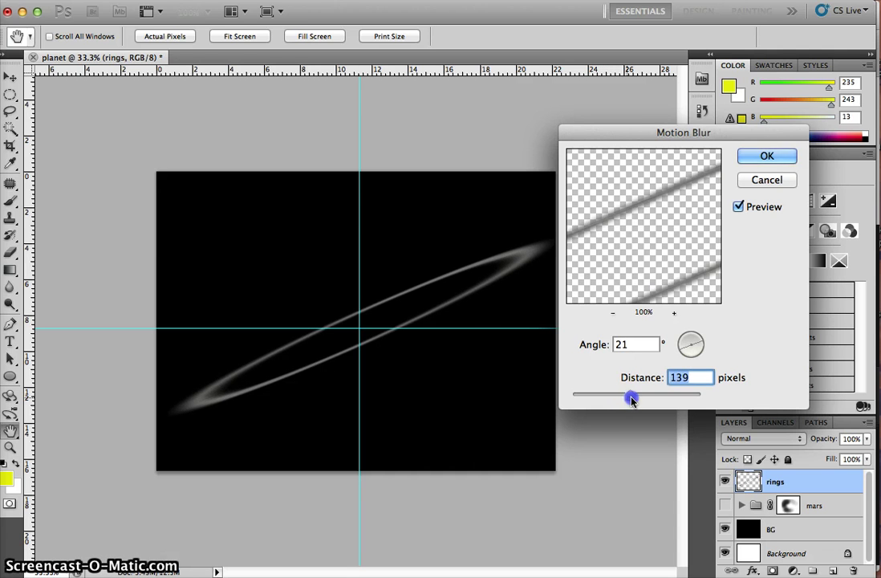
drag(634, 399, 636, 396)
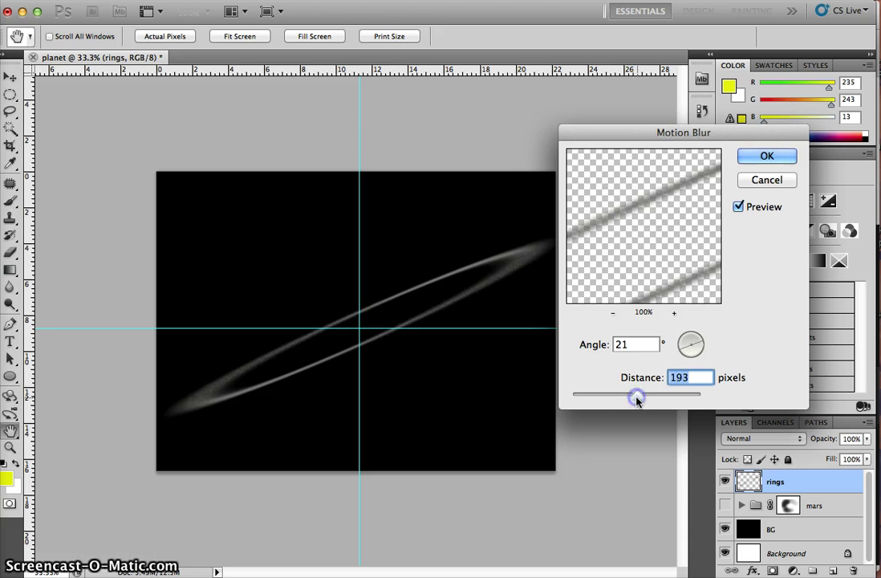
click(754, 159)
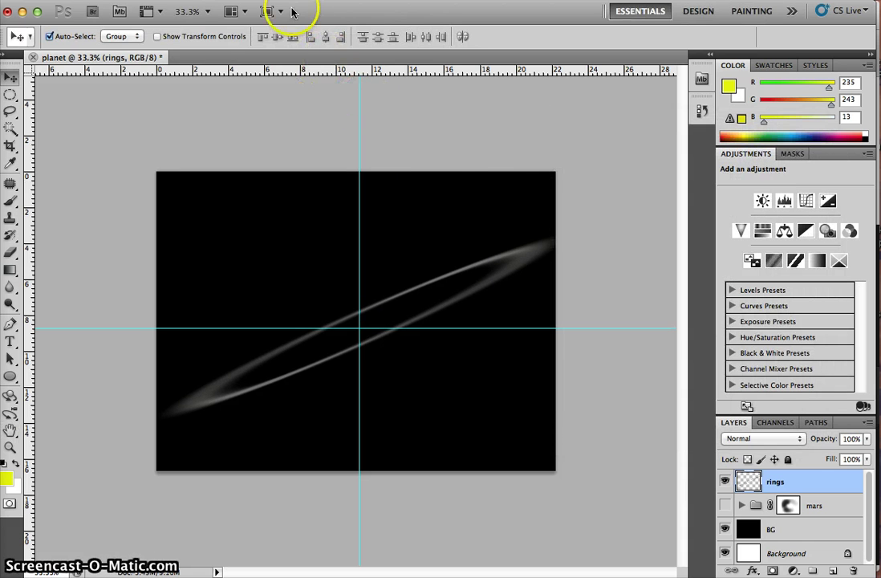
Step: Add monochromatic Gaussian noise of about 228.28% to the motion-blurred rings layer
click(228, 0)
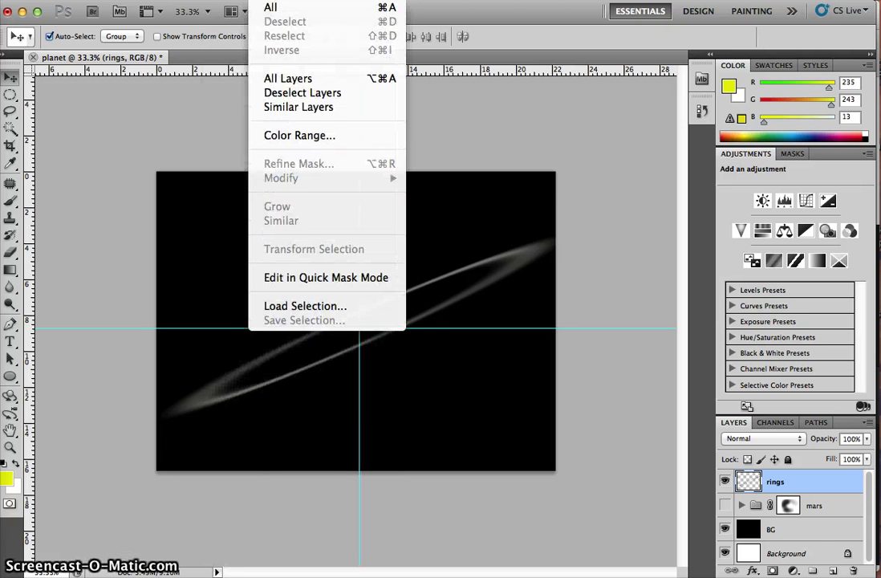
mouse_move(309, 0)
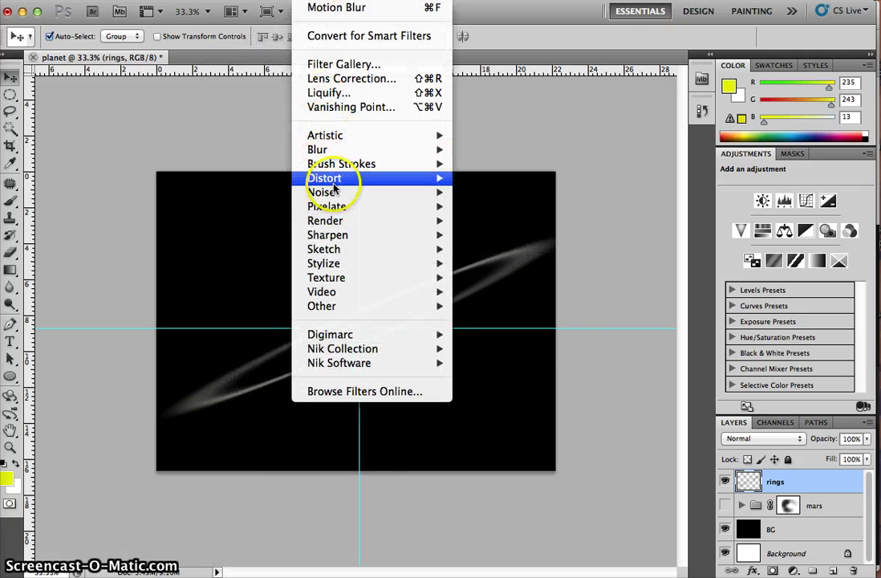
mouse_move(317, 192)
click(496, 194)
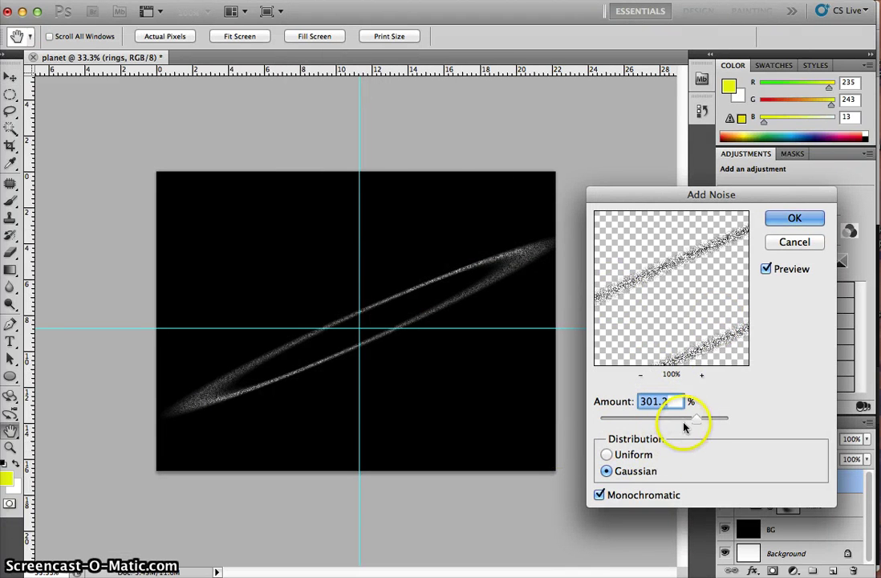
drag(696, 418, 674, 420)
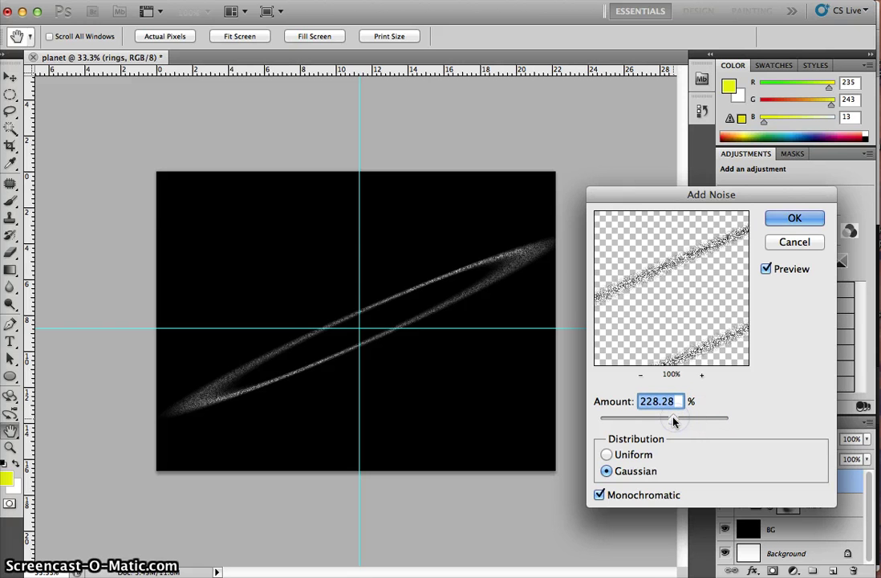
click(796, 219)
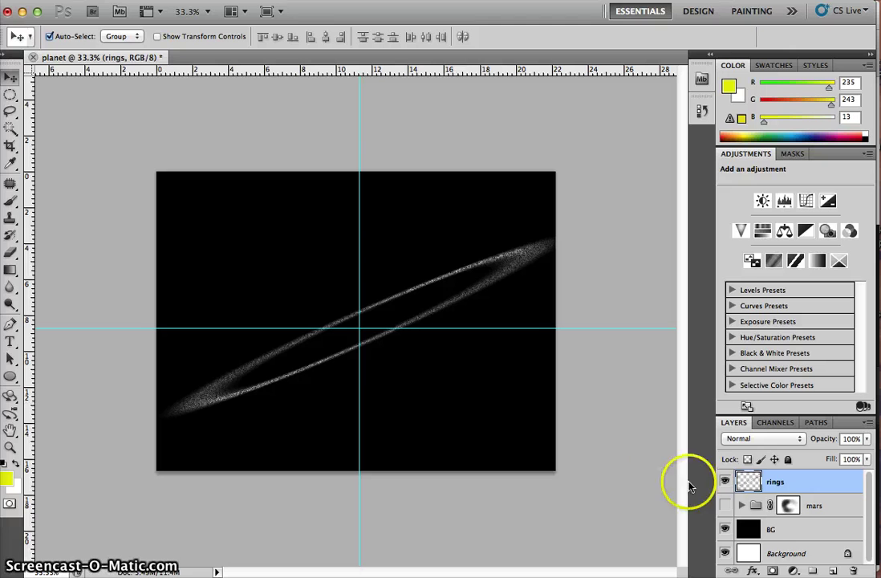
Step: Show the mars group and move the planet down and to the right to centre it within the ring
click(725, 505)
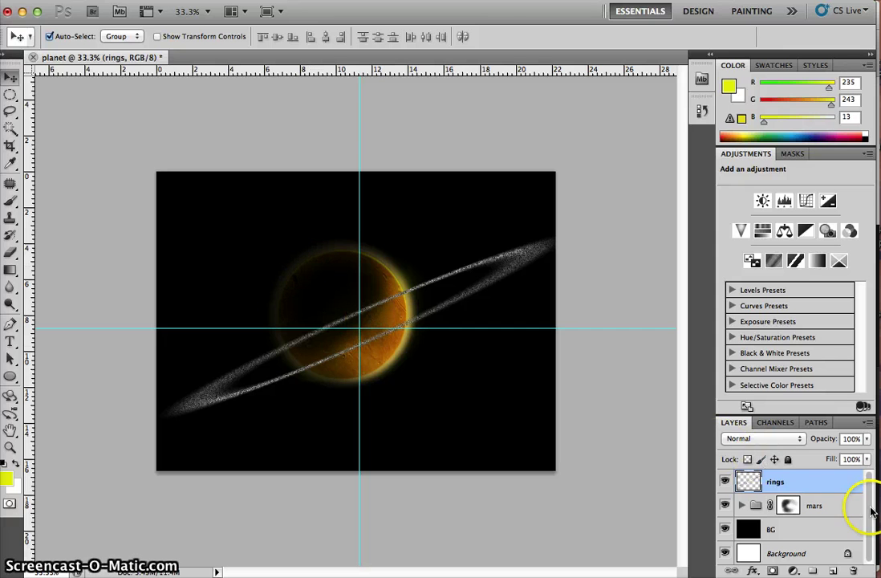
click(840, 505)
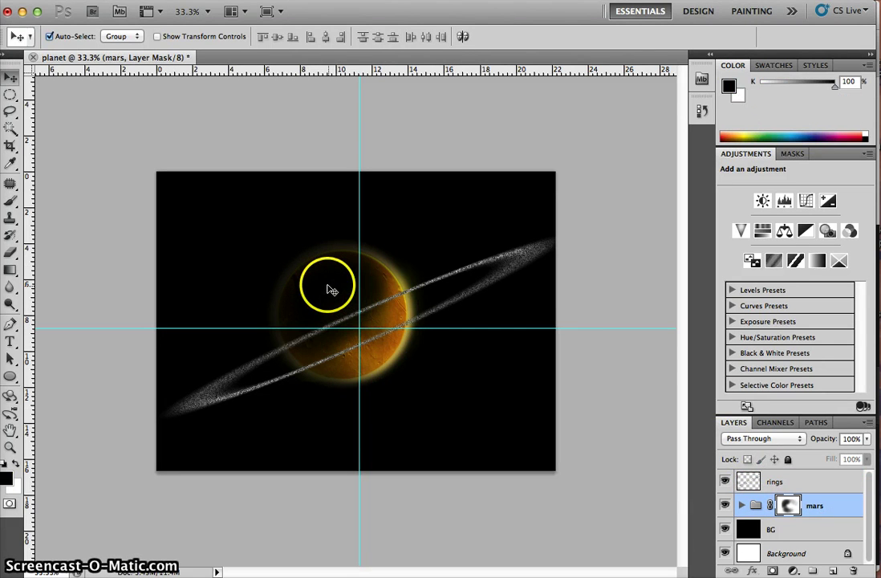
drag(304, 259, 342, 306)
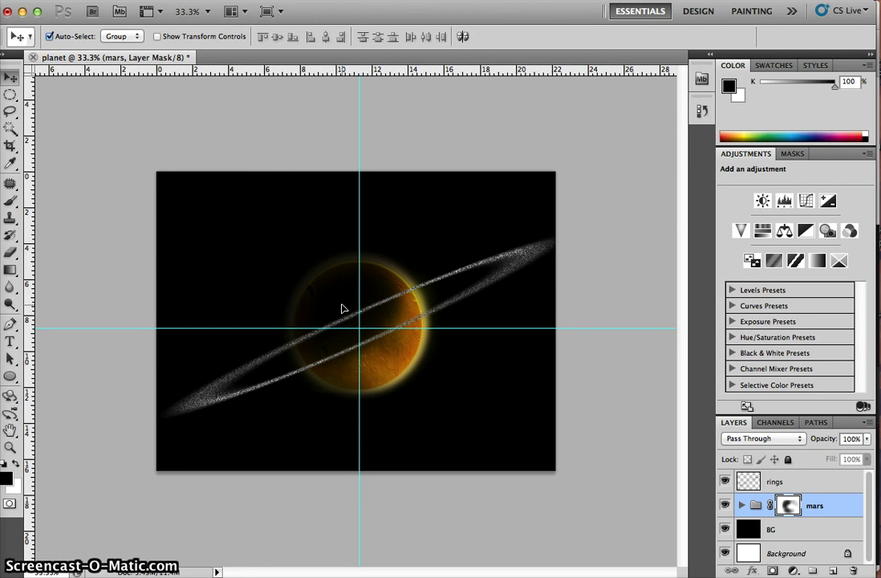
mouse_move(505, 287)
mouse_down()
mouse_move(508, 259)
mouse_move(403, 337)
mouse_up()
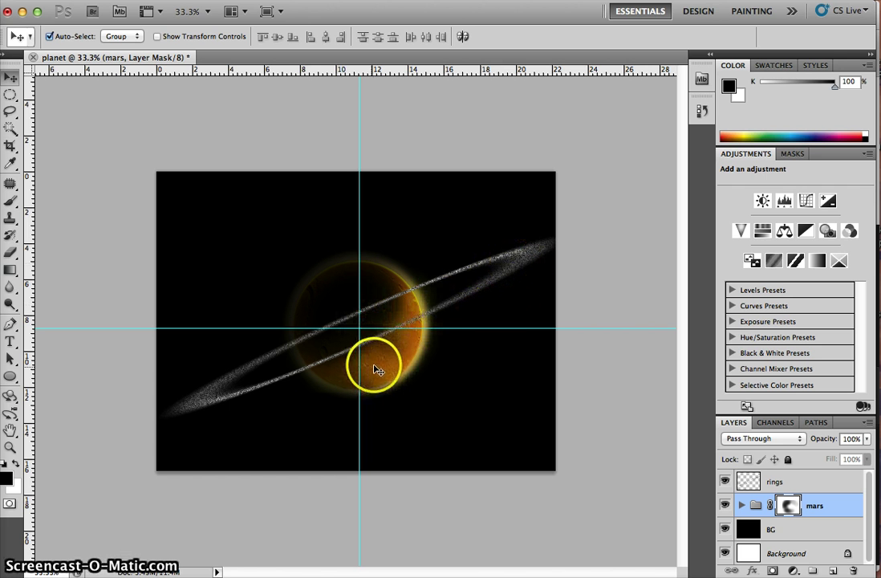
Step: Give the rings layer a Color Overlay in a brown sampled from the planet's lit side
double_click(814, 483)
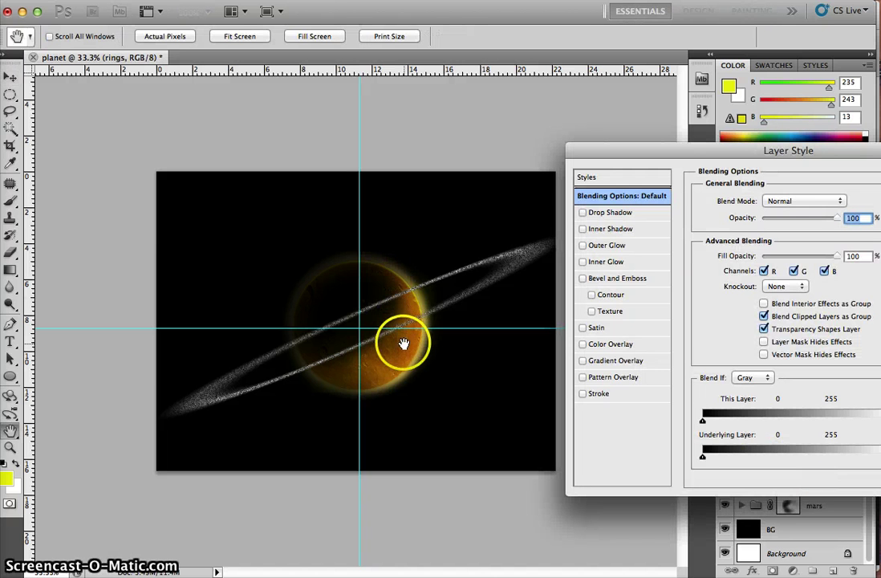
click(624, 345)
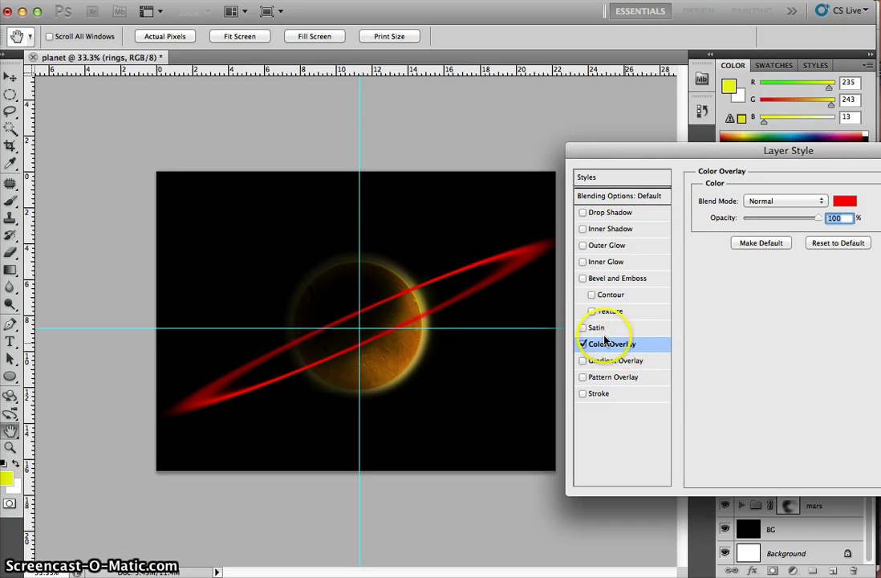
click(845, 200)
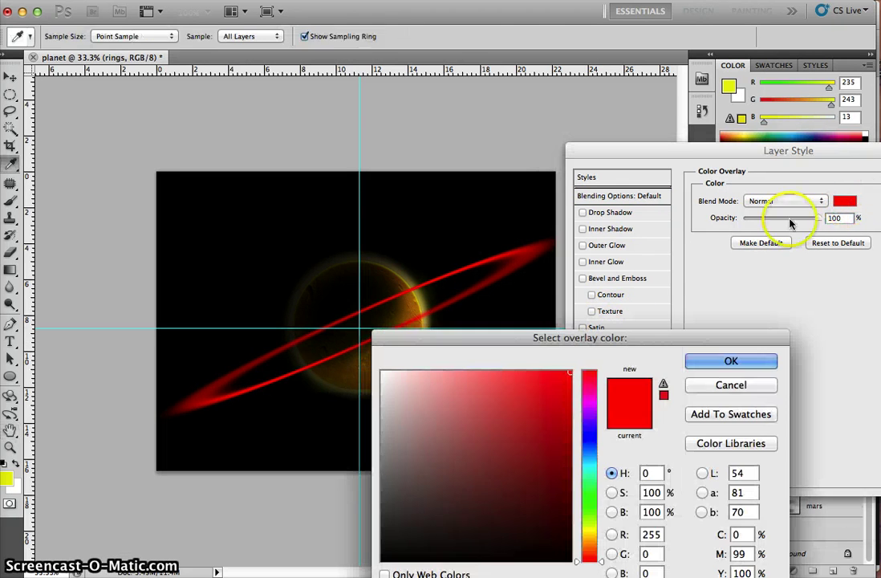
click(409, 303)
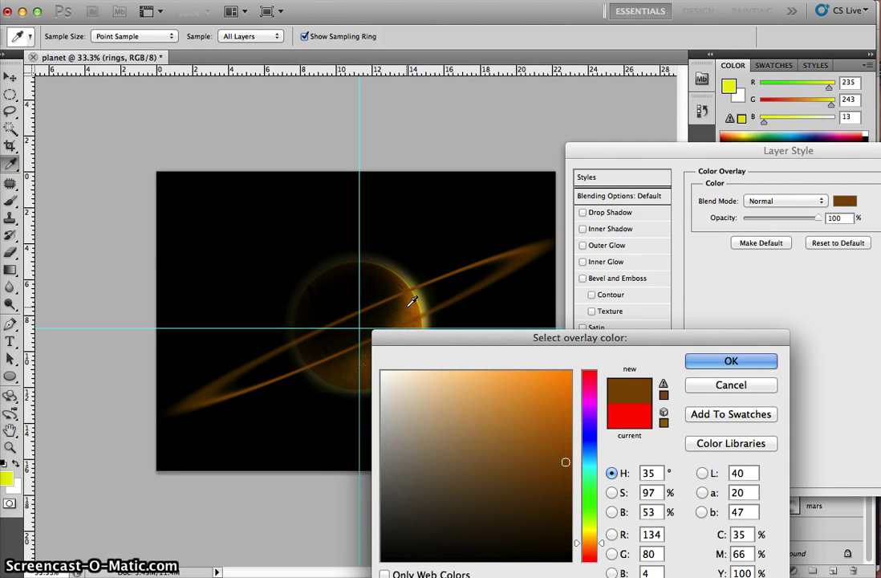
Step: Resample the overlay color from the planet's lower lit surface, settling on orange-brown (H 38°, S 95%, B 76%), and apply the layer style
drag(427, 338, 515, 384)
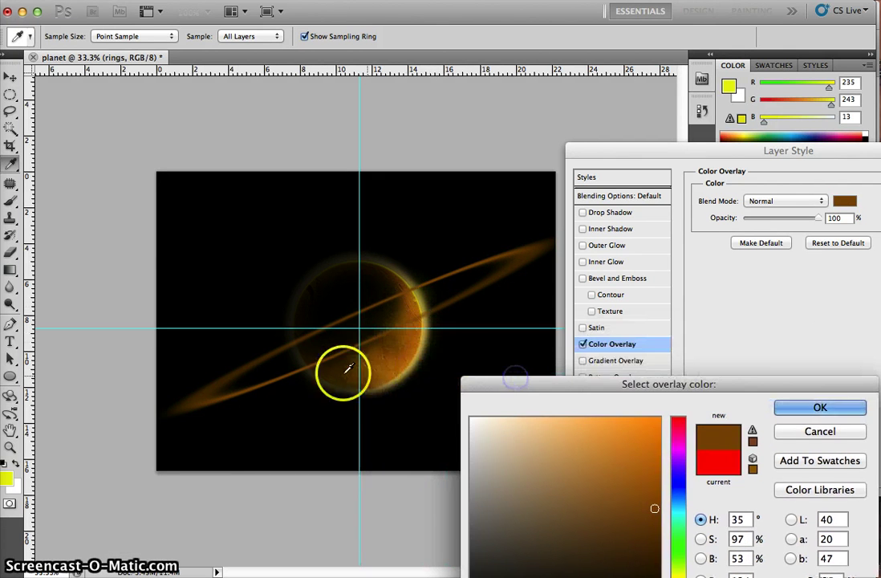
click(376, 367)
click(349, 368)
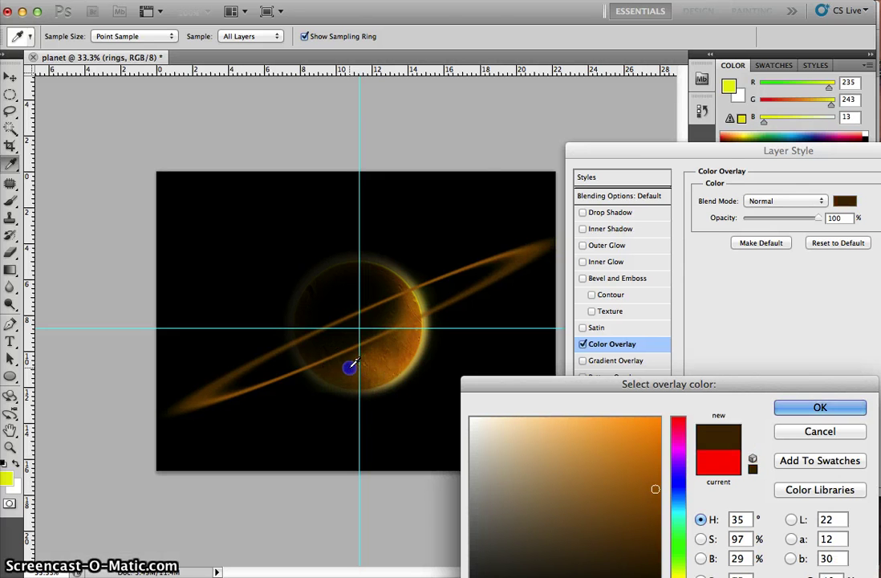
click(354, 372)
click(413, 366)
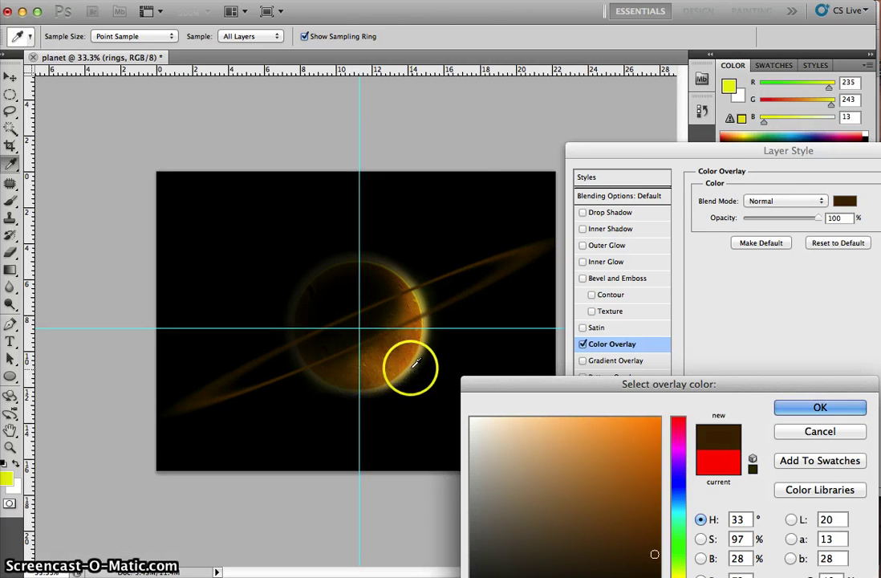
mouse_move(413, 366)
mouse_down()
mouse_move(402, 353)
mouse_move(412, 351)
mouse_move(399, 362)
mouse_up()
click(411, 359)
click(395, 369)
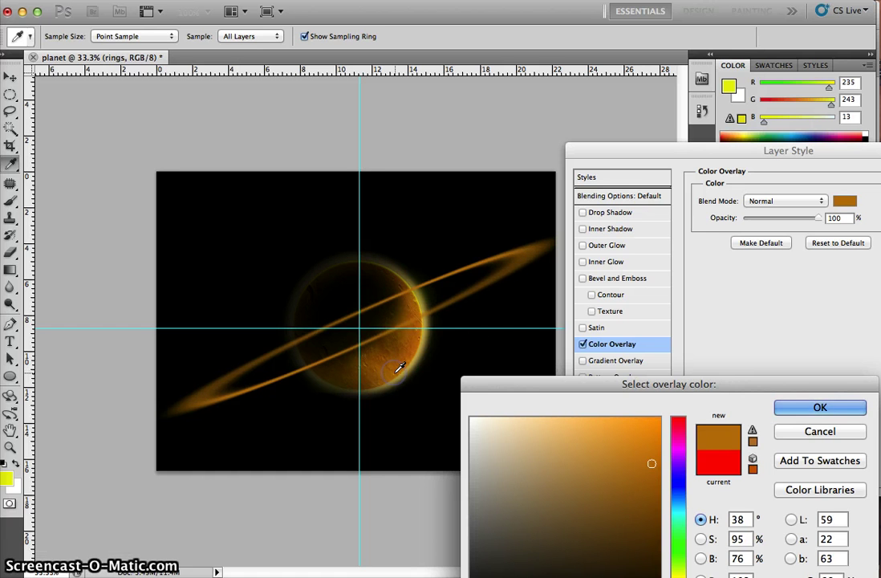
click(818, 408)
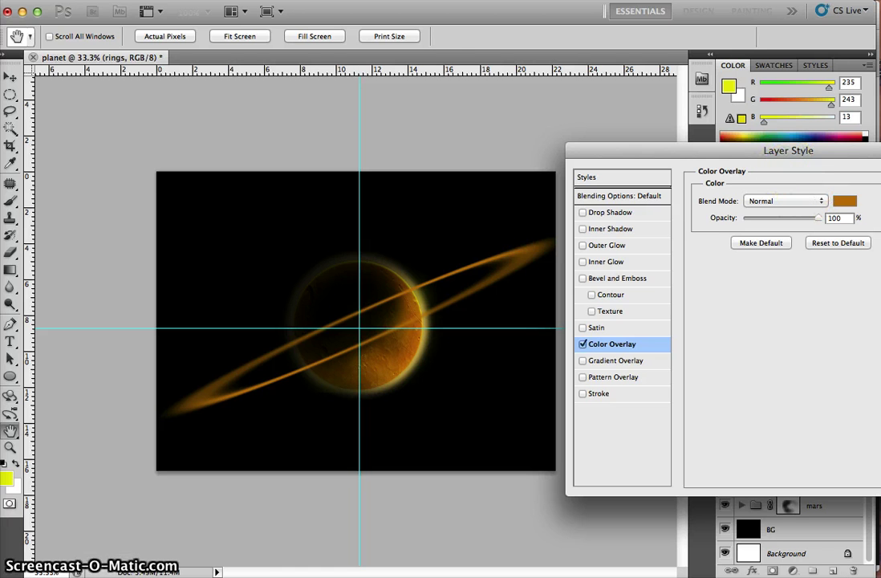
key(Return)
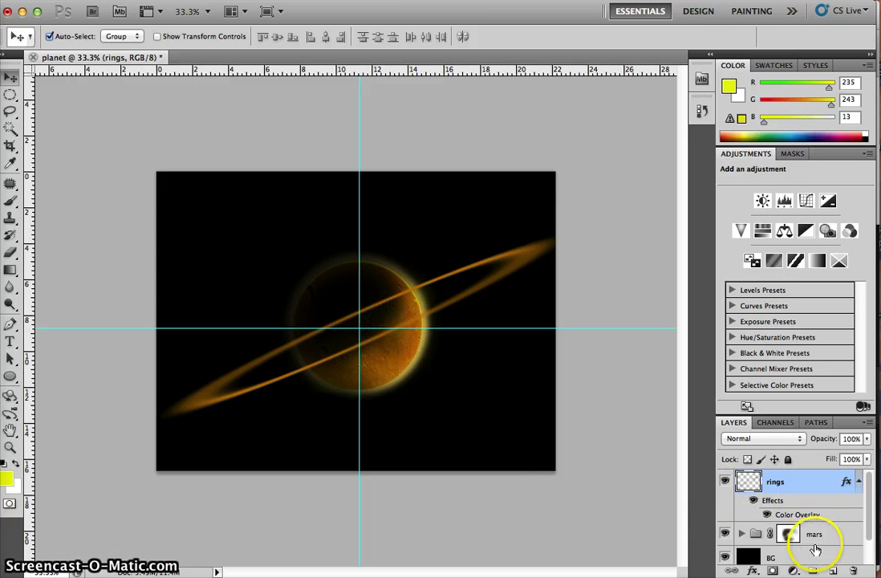
Step: Shift the mars group slightly down within the ring, and hide the guides and rulers
click(835, 534)
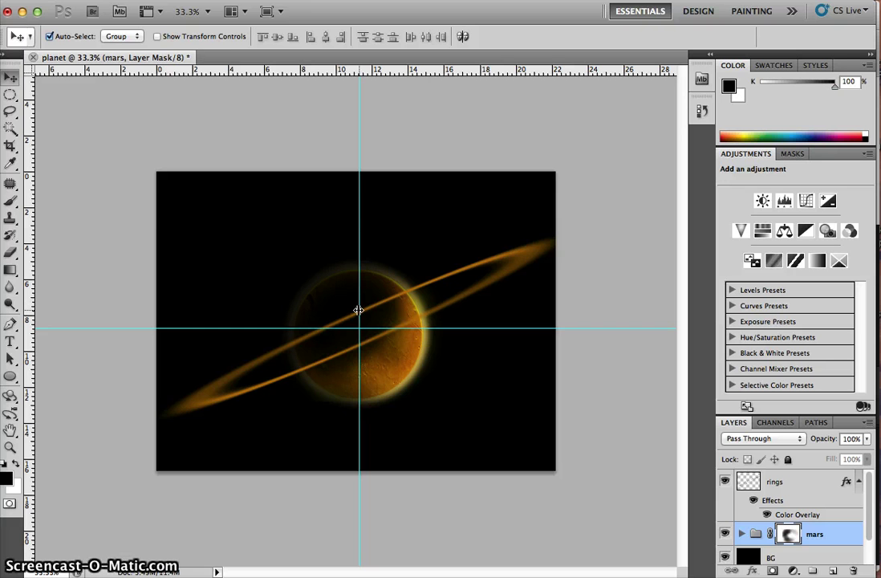
key(super+semicolon)
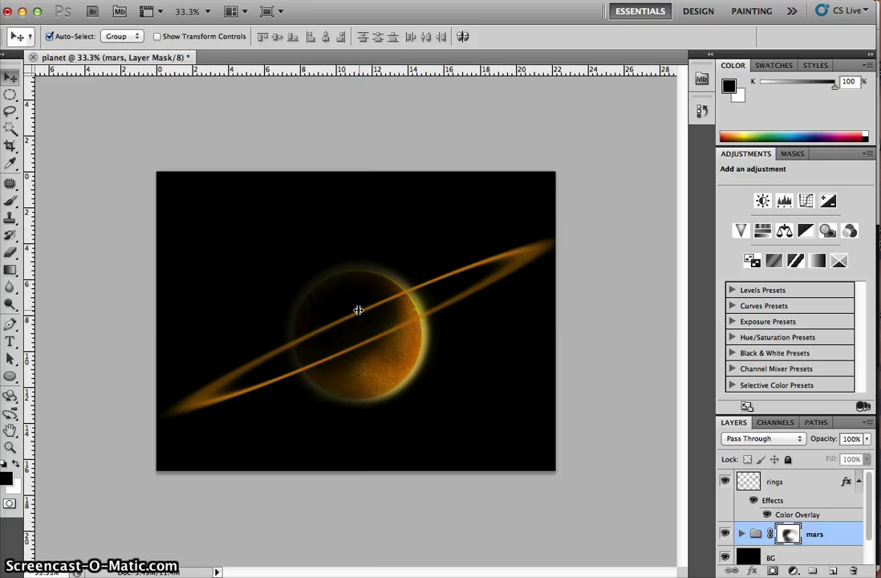
key(super+r)
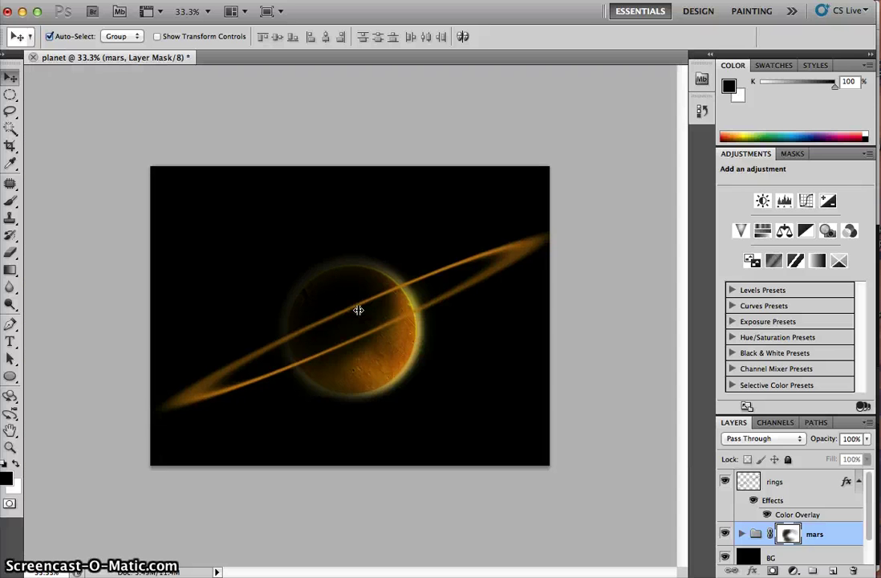
Step: With the rings layer active, expand the mars group and load Layer 1's circular mask as a selection
click(815, 481)
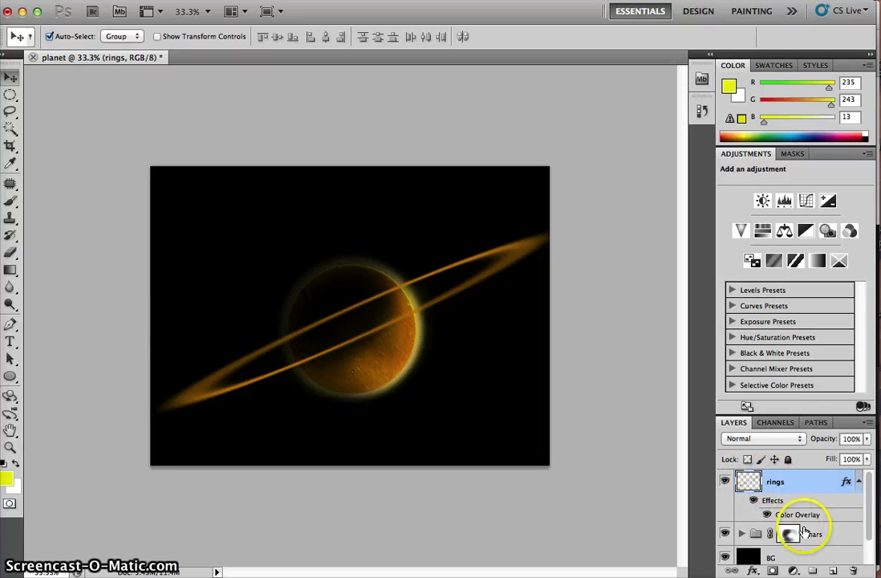
scroll(805, 528, down, 2)
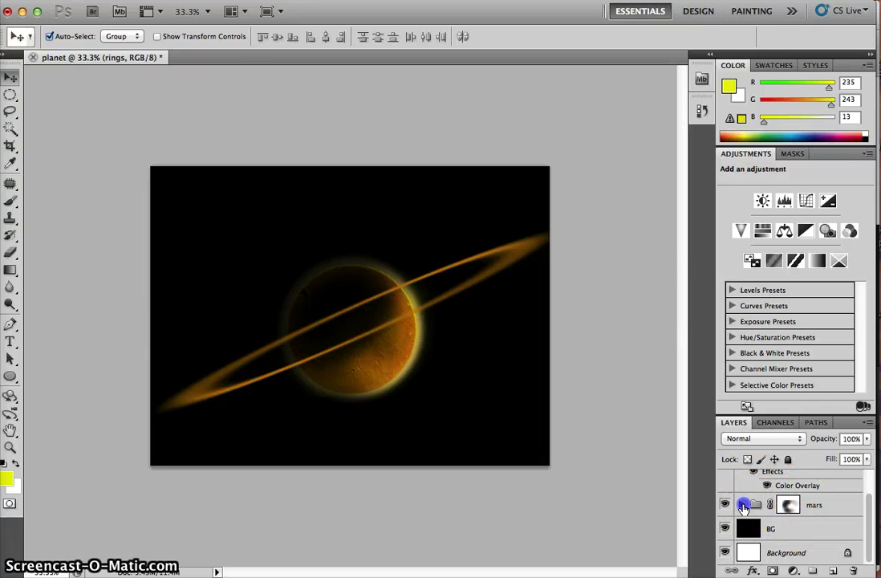
click(743, 505)
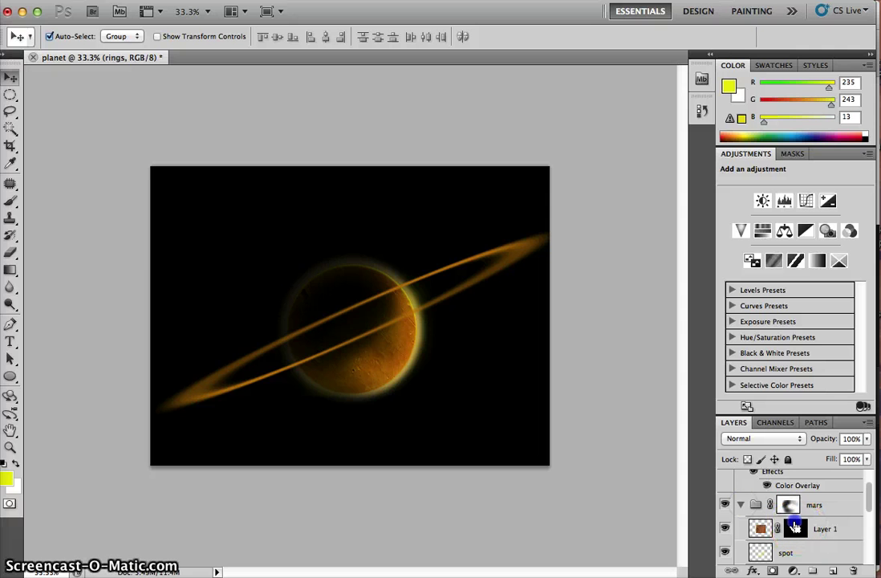
super+click(794, 527)
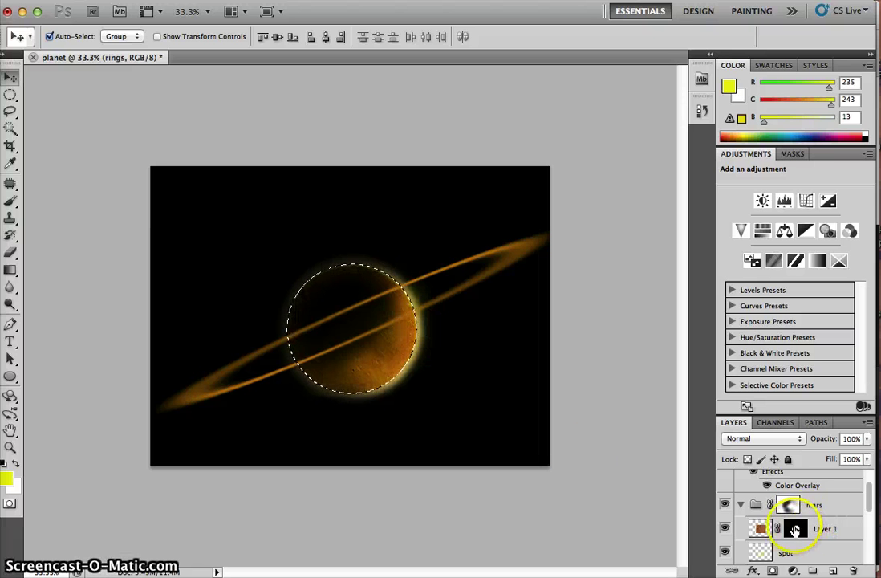
Step: Add a layer mask to the rings layer from the planet's circular selection, and invert the mask so the ring is hidden over the planet
scroll(793, 530, down, 2)
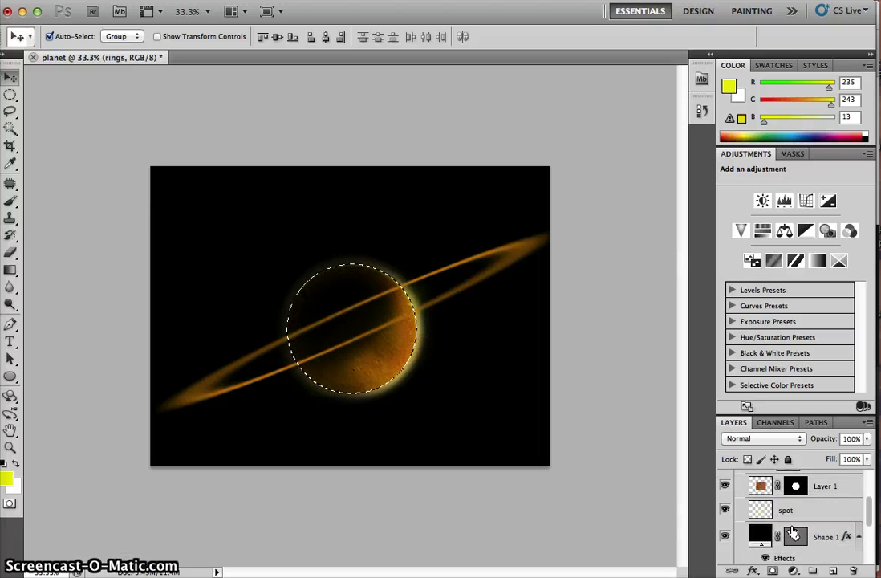
click(792, 537)
click(796, 486)
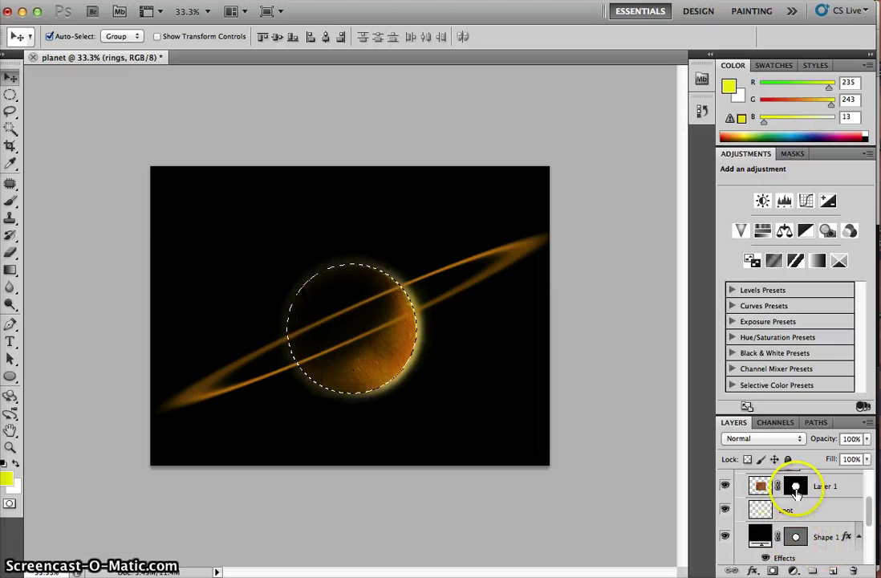
drag(796, 487, 795, 536)
click(797, 485)
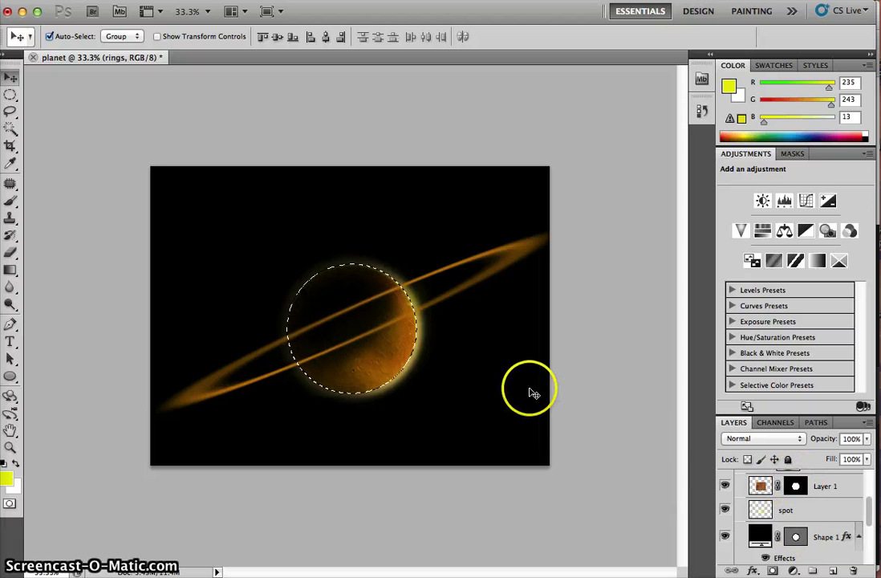
scroll(758, 530, up, 3)
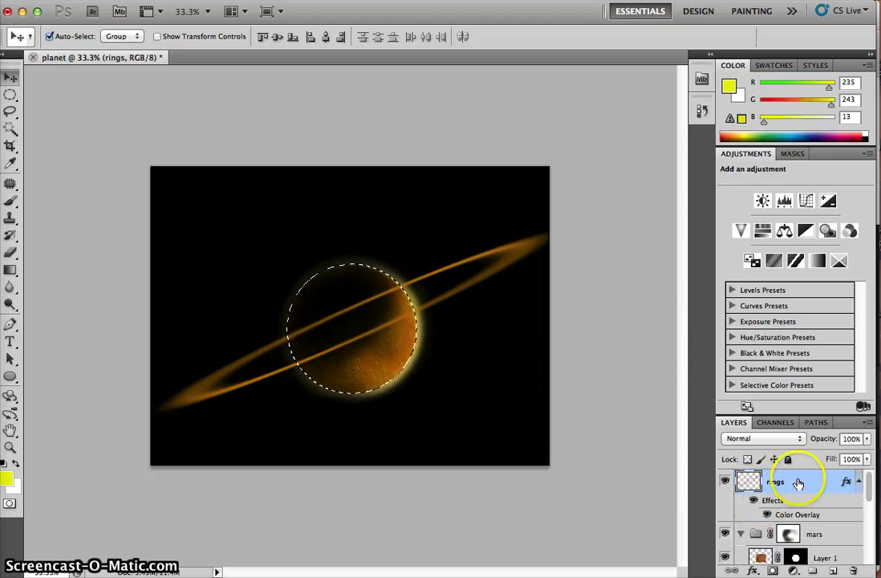
click(772, 570)
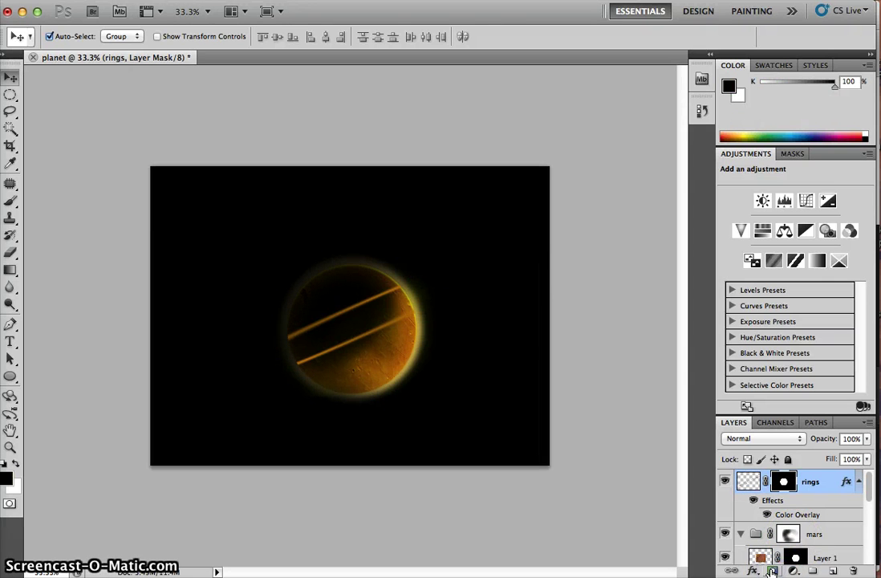
key(super+i)
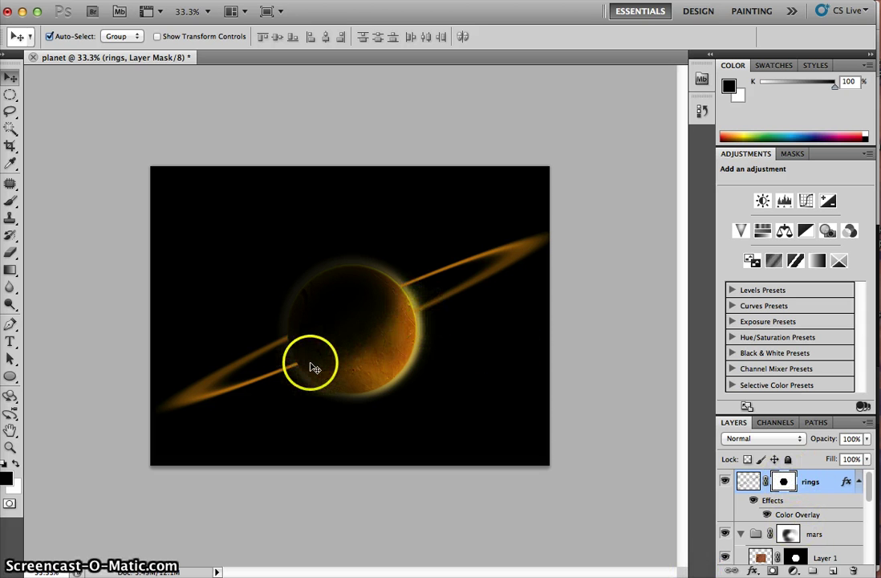
Step: Set up a hard-edged 49 px brush at 100% opacity with white as the foreground color
key(b)
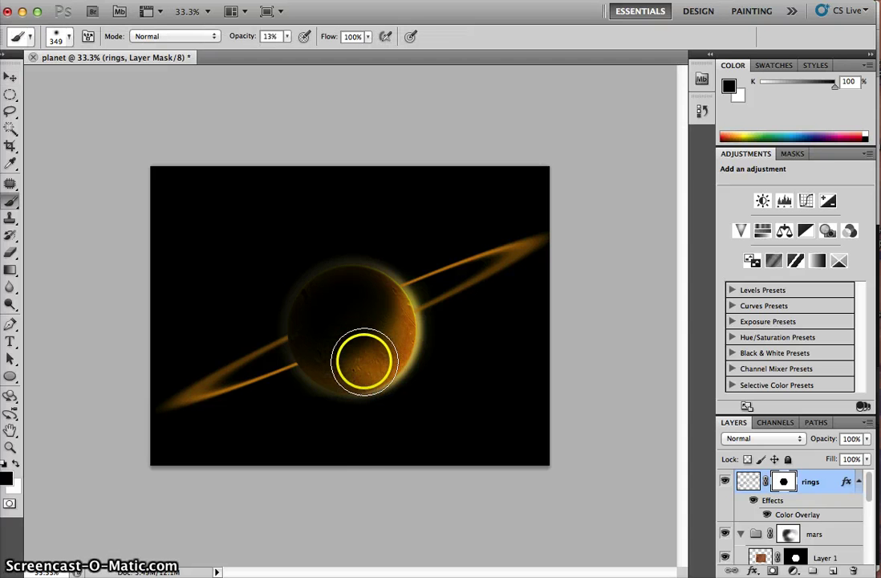
right_click(363, 361)
click(429, 392)
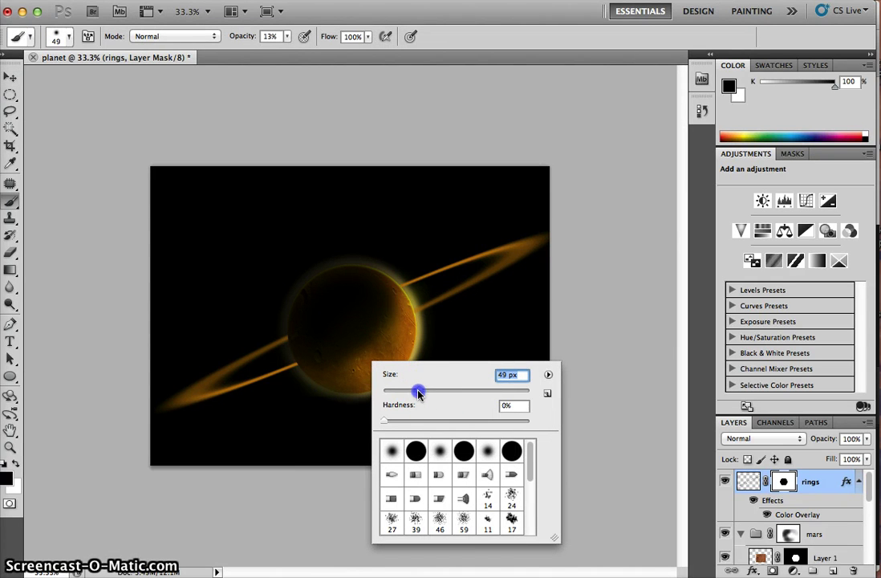
drag(384, 420, 532, 419)
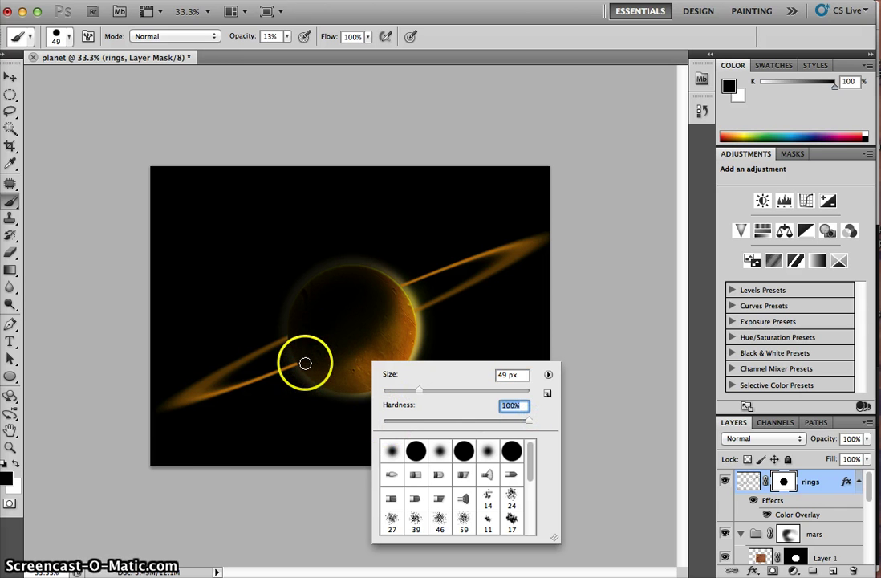
text(0)
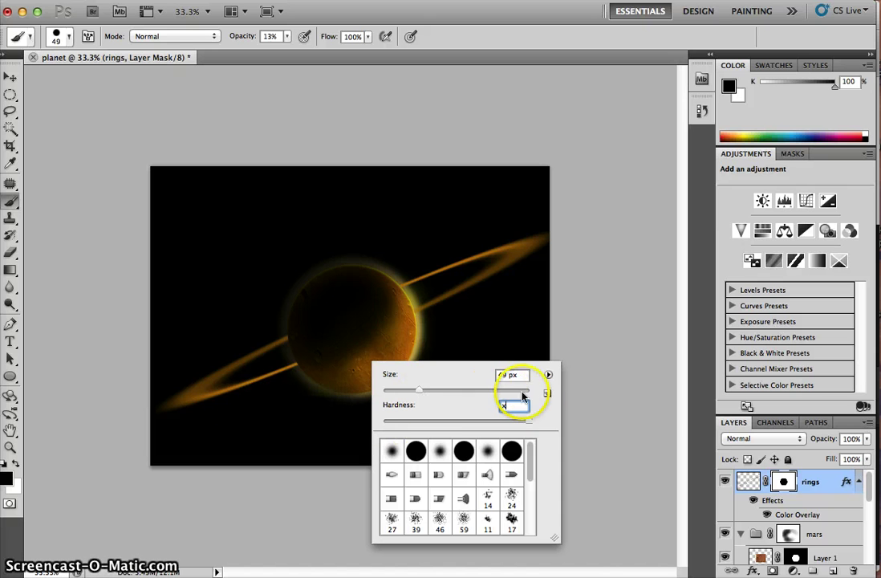
drag(527, 420, 524, 423)
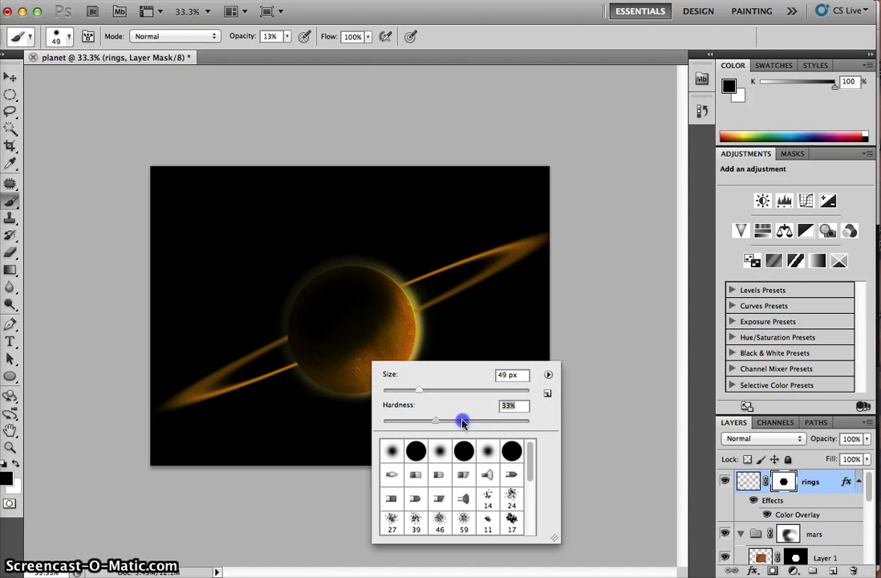
click(357, 344)
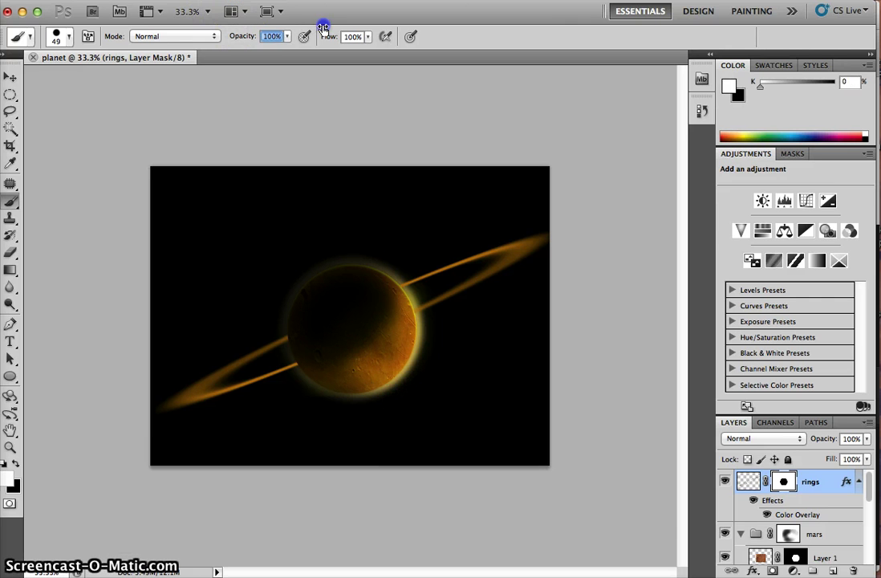
Step: Paint white on the rings mask along the ring's front band to reveal it across the planet
click(301, 364)
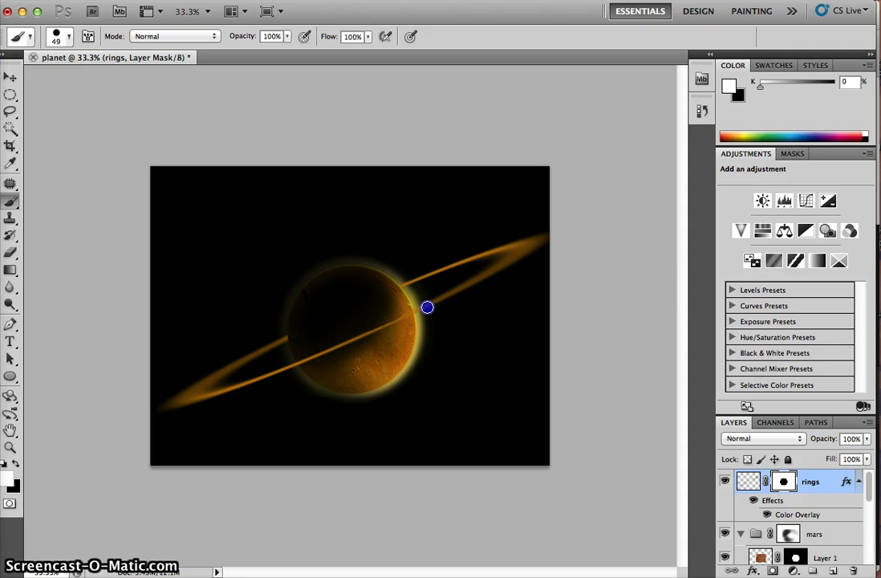
drag(300, 356, 316, 364)
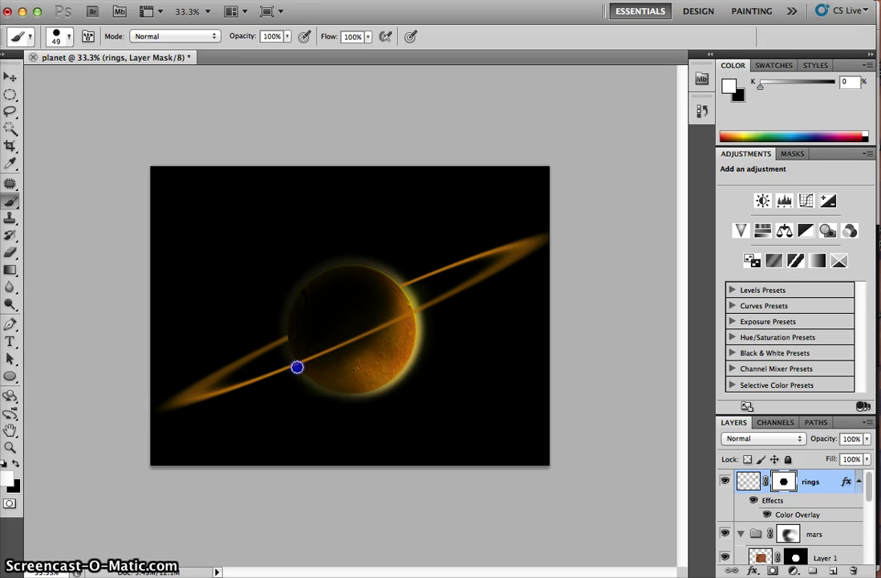
drag(293, 365, 321, 366)
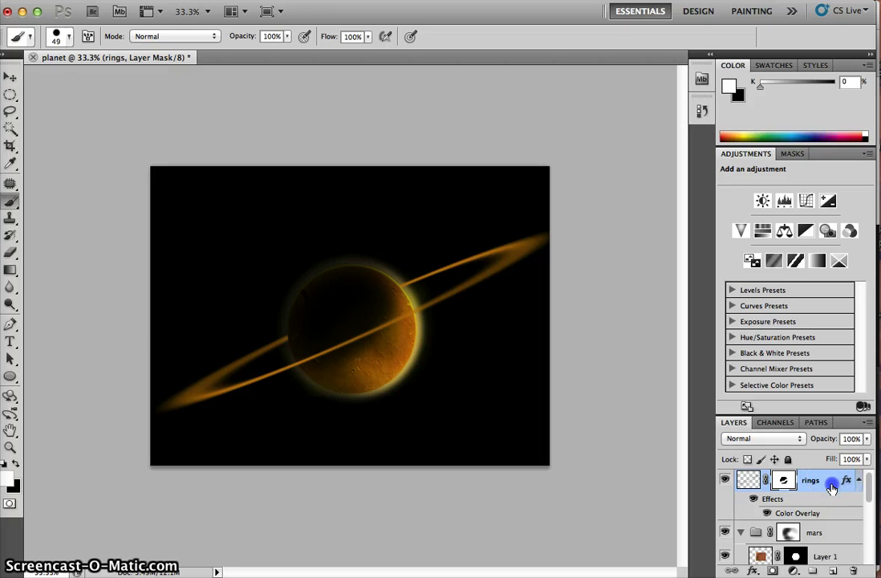
Step: Group the rings layer together with the mars group, and collapse the mars group inside the new group
mouse_move(831, 488)
mouse_down()
mouse_move(833, 527)
mouse_move(827, 482)
mouse_up()
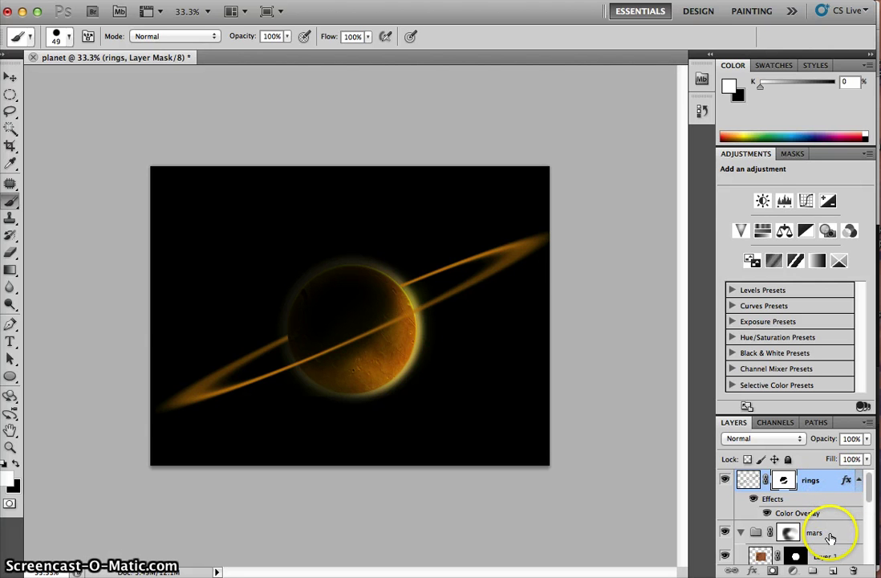
shift+click(830, 533)
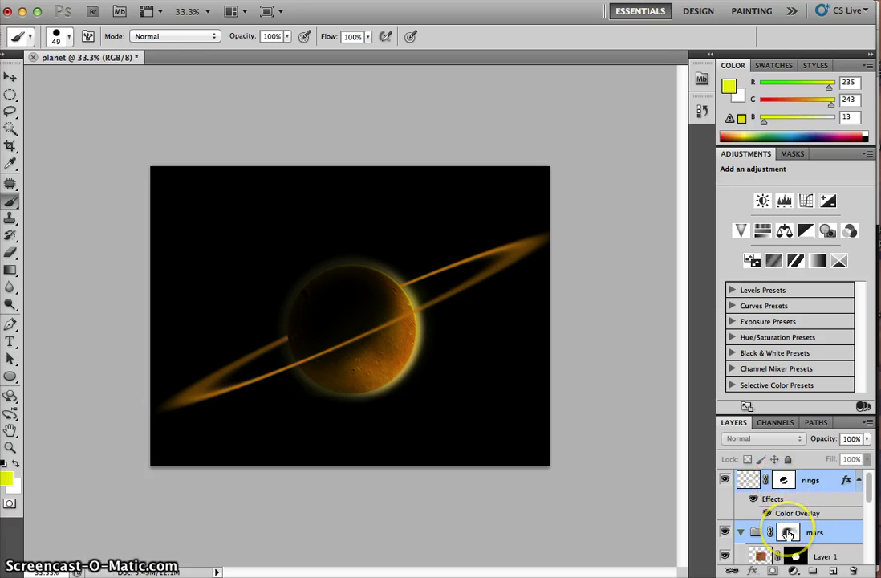
key(ctrl+g)
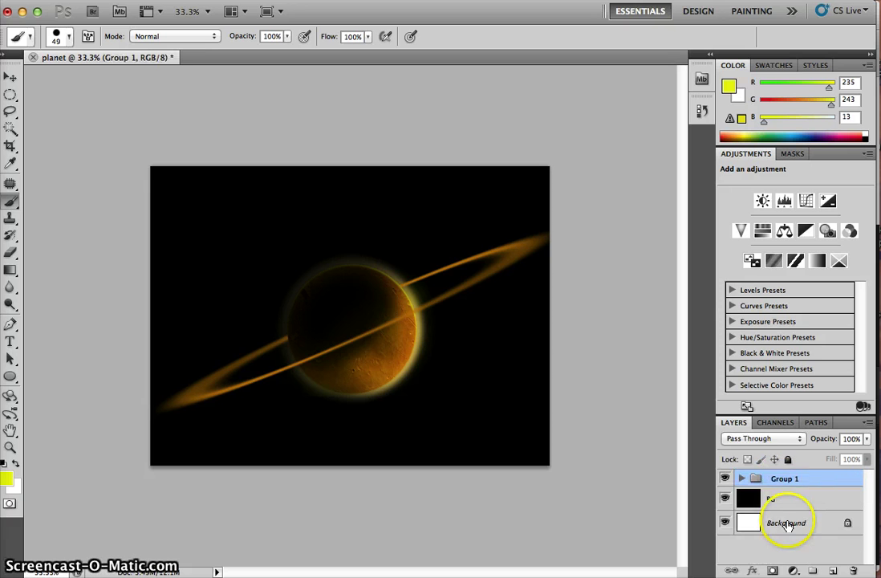
click(739, 479)
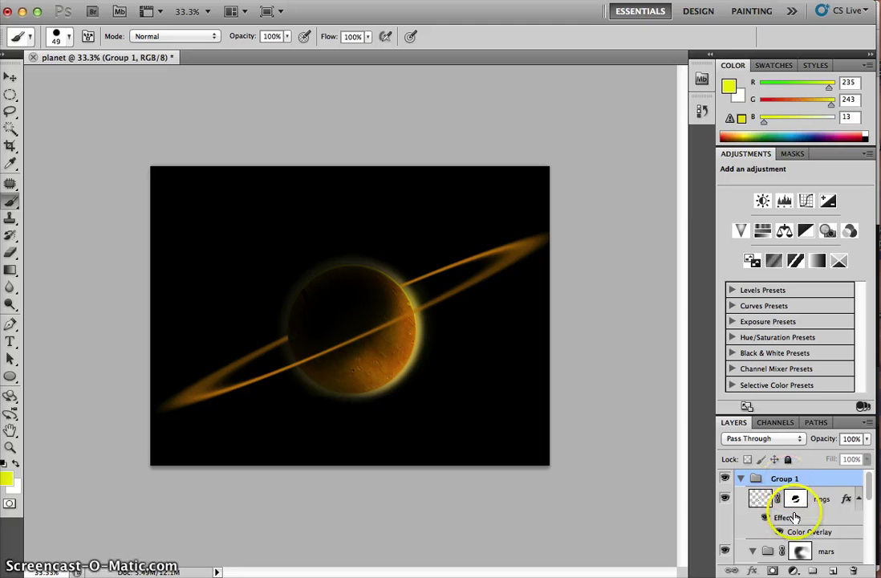
scroll(797, 505, down, 3)
click(751, 478)
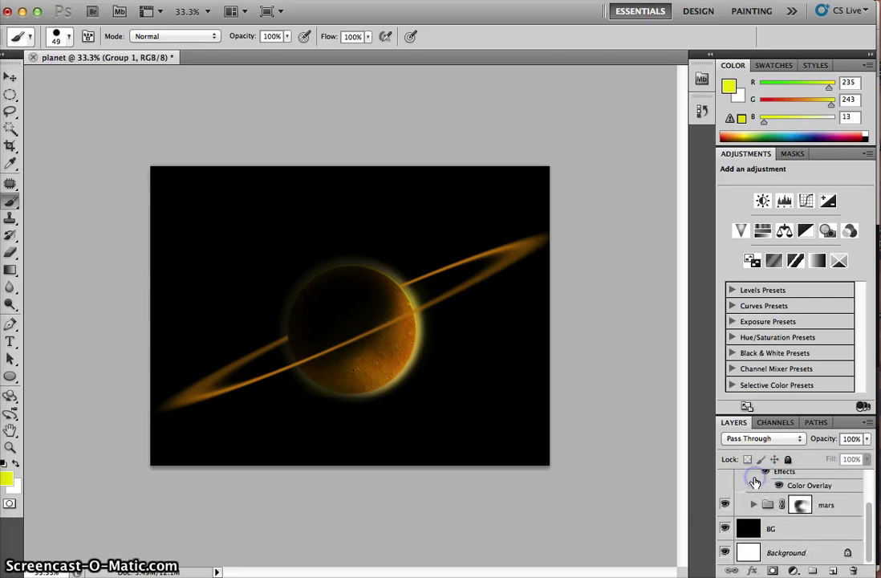
scroll(763, 502, up, 2)
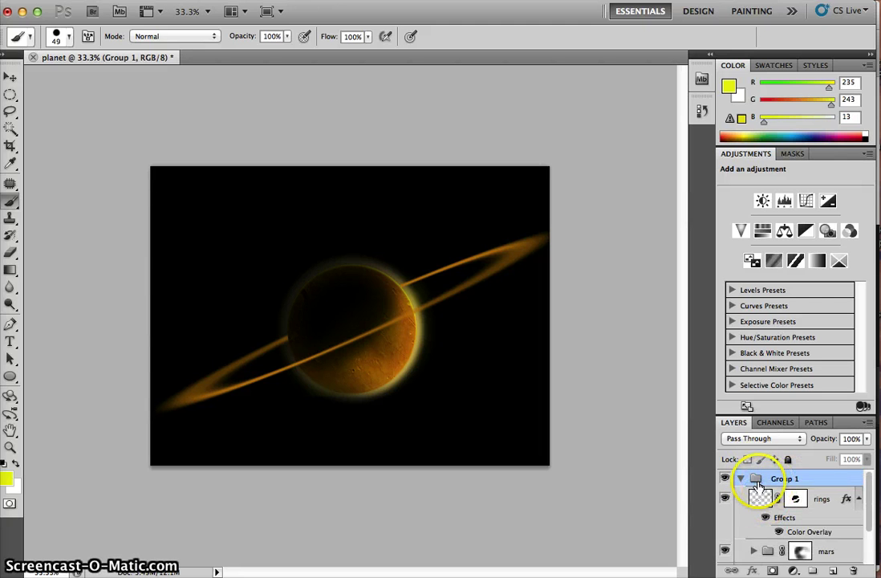
Step: Rename the new group "Main mars" and collapse it
double_click(782, 479)
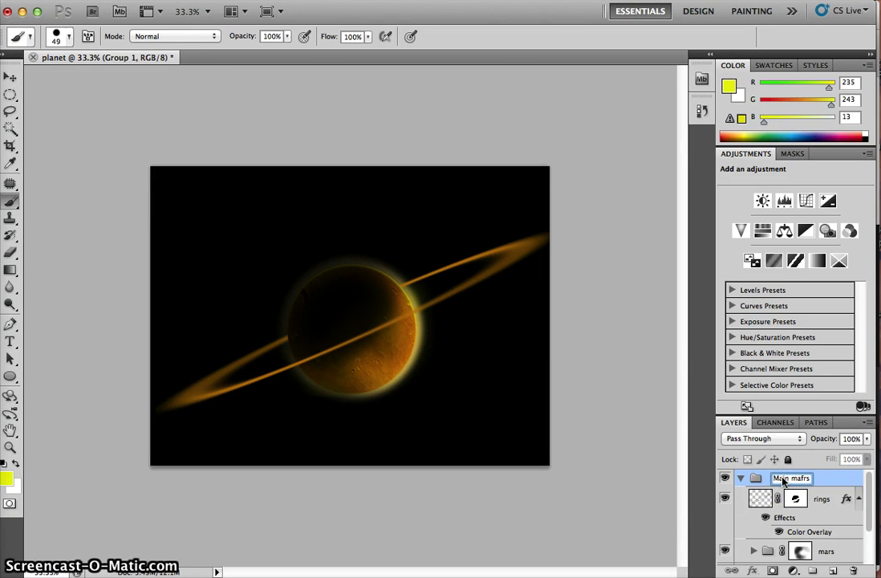
key(Return)
key(BackSpace)
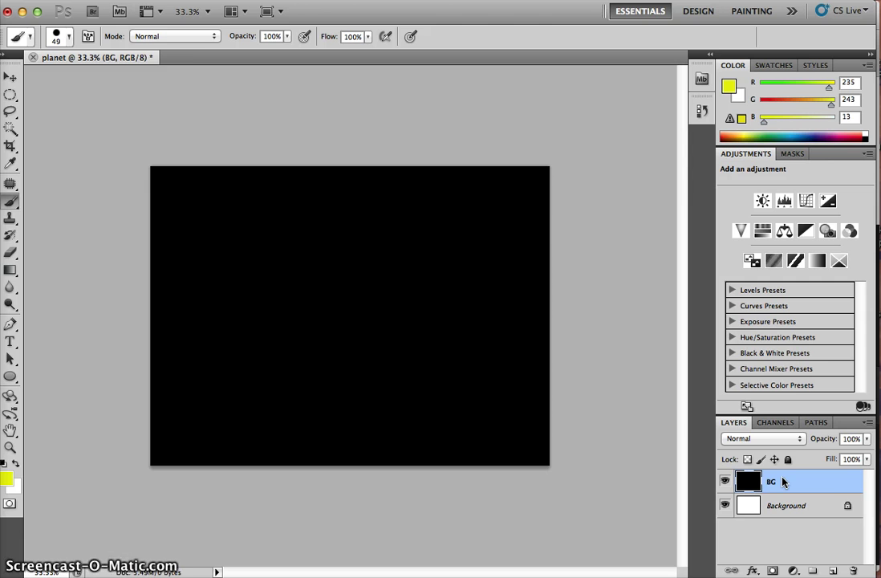
key(super+z)
click(789, 480)
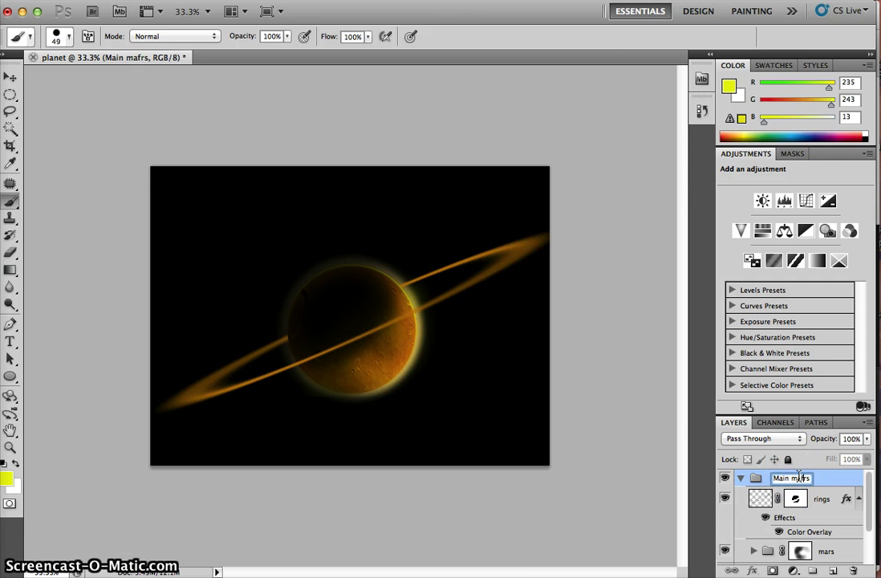
click(798, 479)
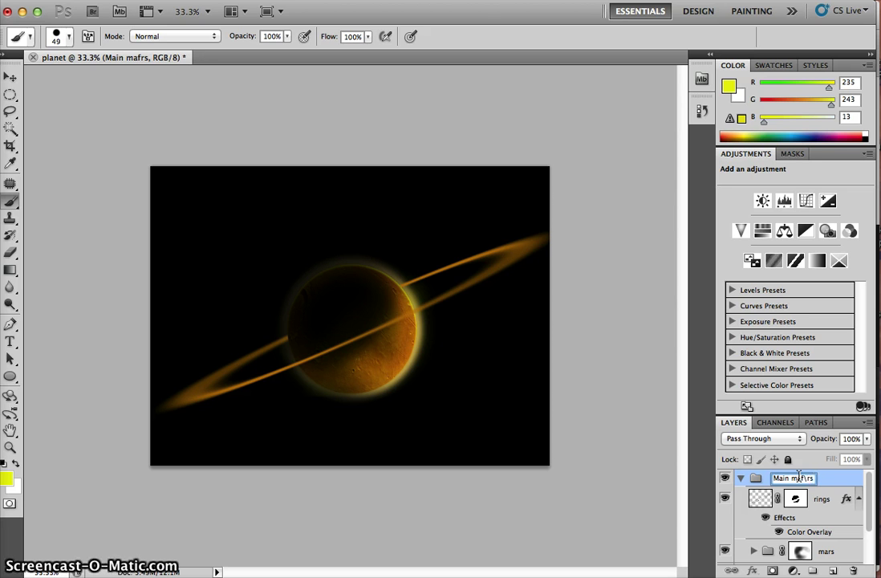
key(BackSpace)
click(805, 518)
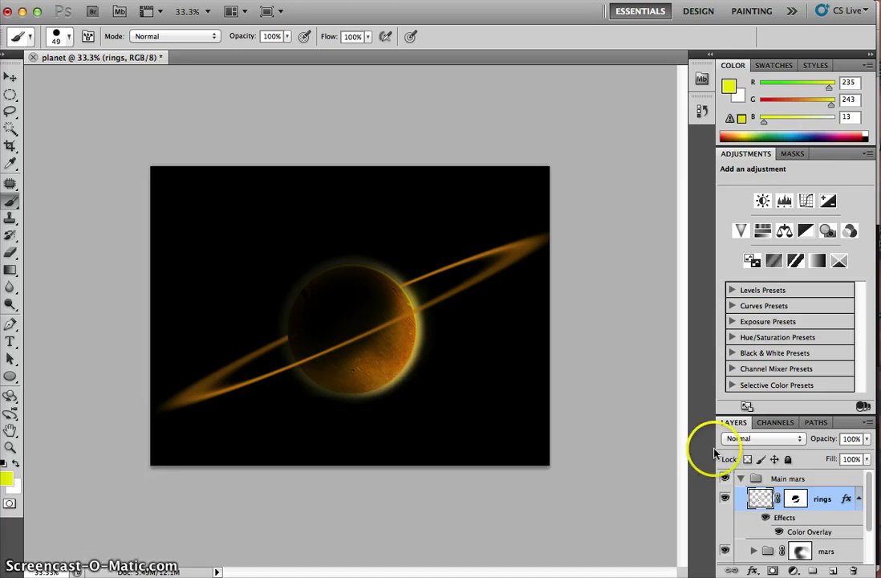
click(739, 479)
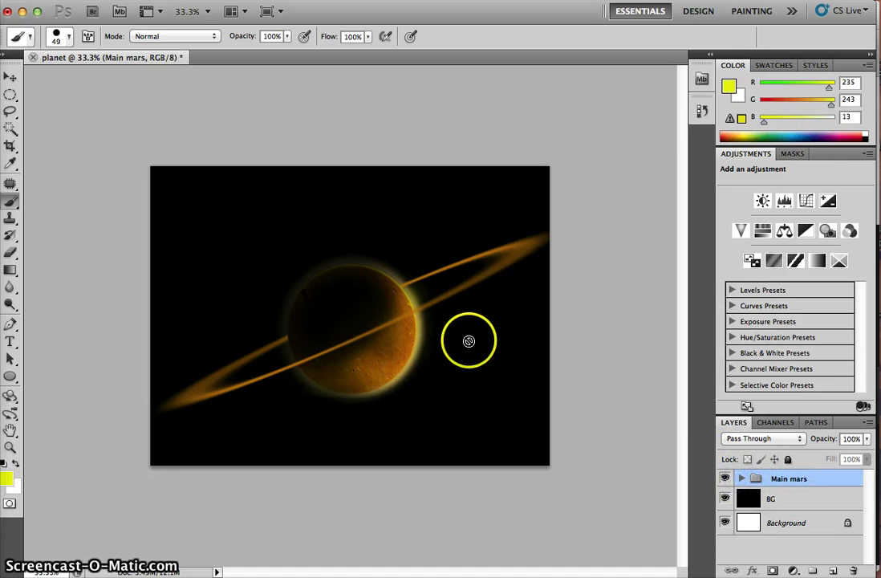
Step: Scale the Main mars group proportionally to about 43% and place it in the upper-left area of the canvas
key(v)
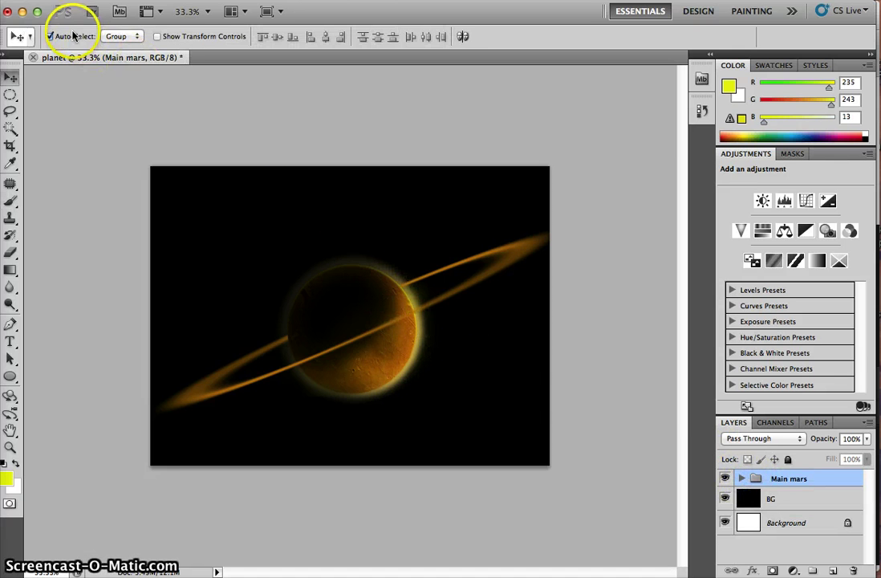
drag(413, 291, 354, 309)
key(ctrl+t)
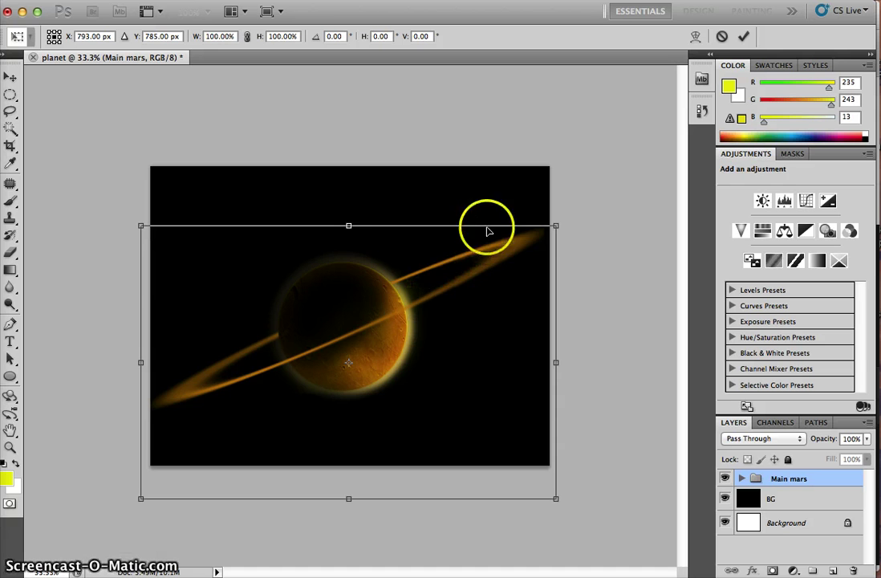
drag(554, 225, 427, 293)
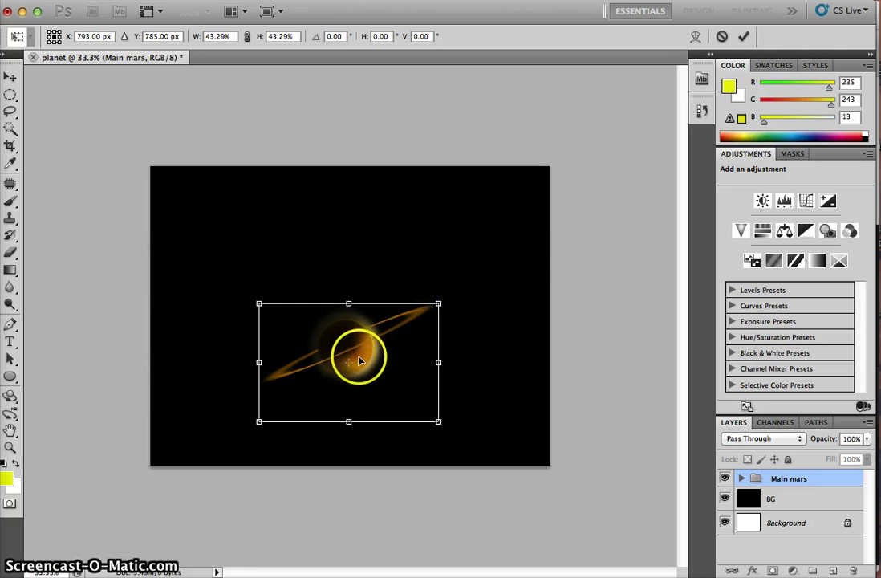
drag(357, 357, 252, 247)
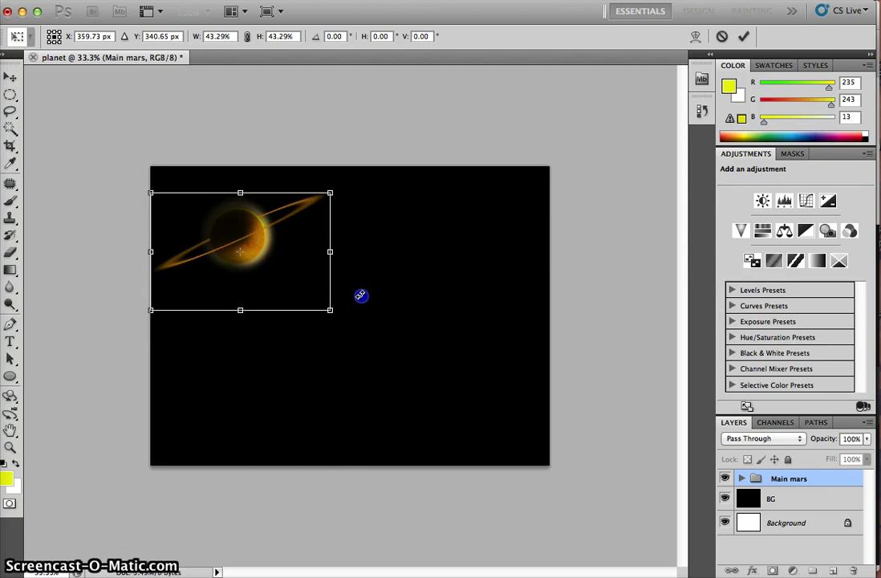
key(Return)
Step: Try the Dissolve blend mode on the Color Overlay effect of the rings layer in the Main mars group
key(super+plus)
key(super+plus)
key(super+plus)
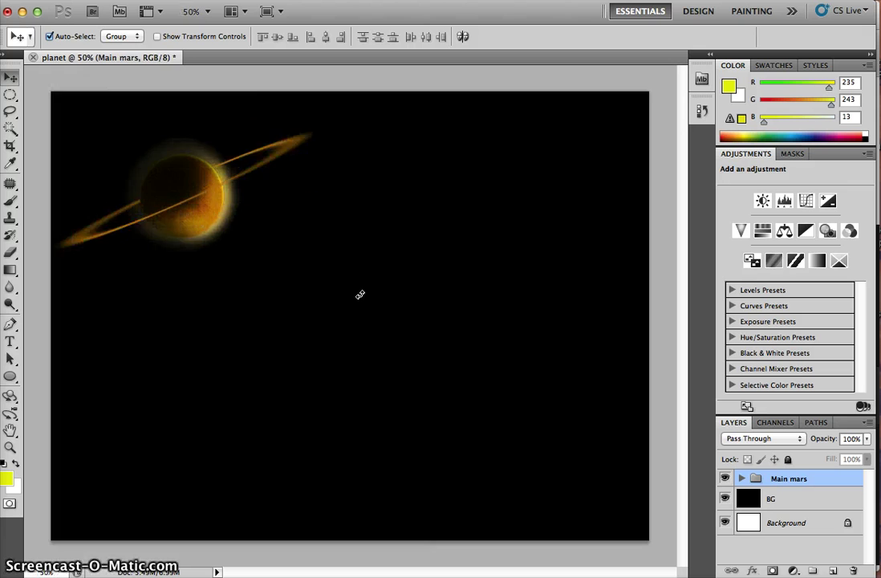
scroll(360, 295, up, 6)
scroll(361, 294, left, 8)
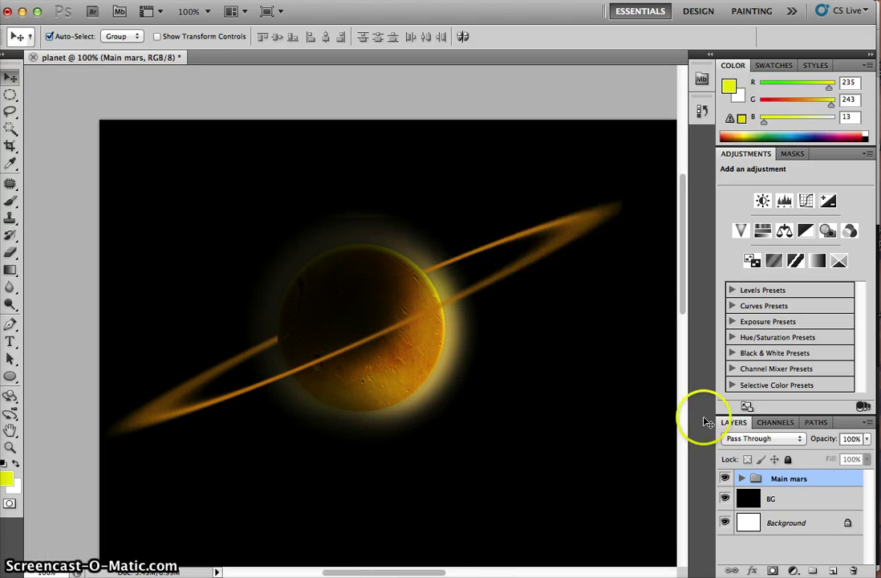
click(742, 478)
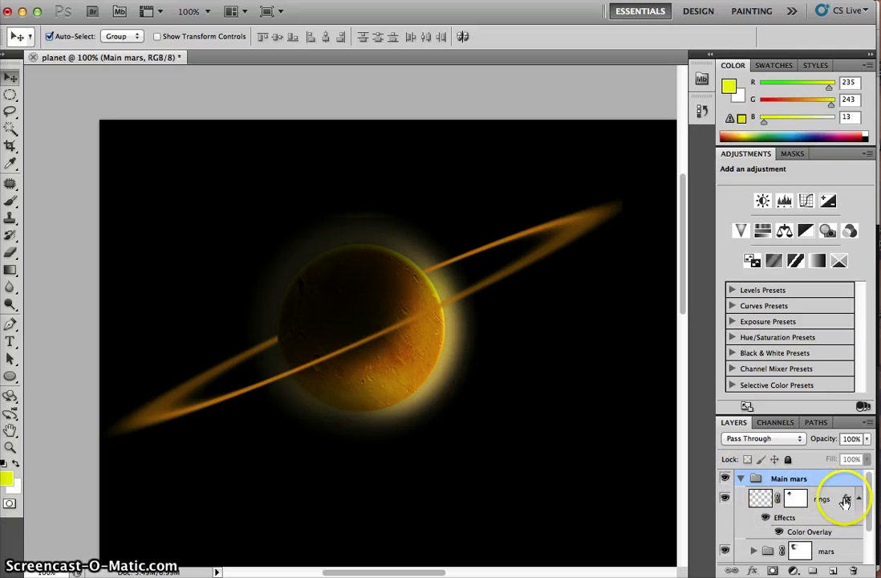
double_click(844, 499)
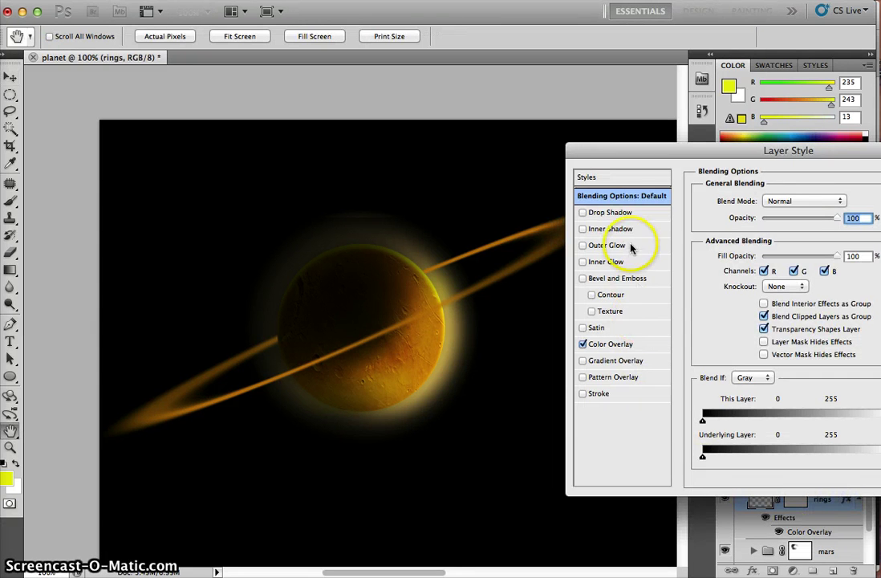
click(614, 344)
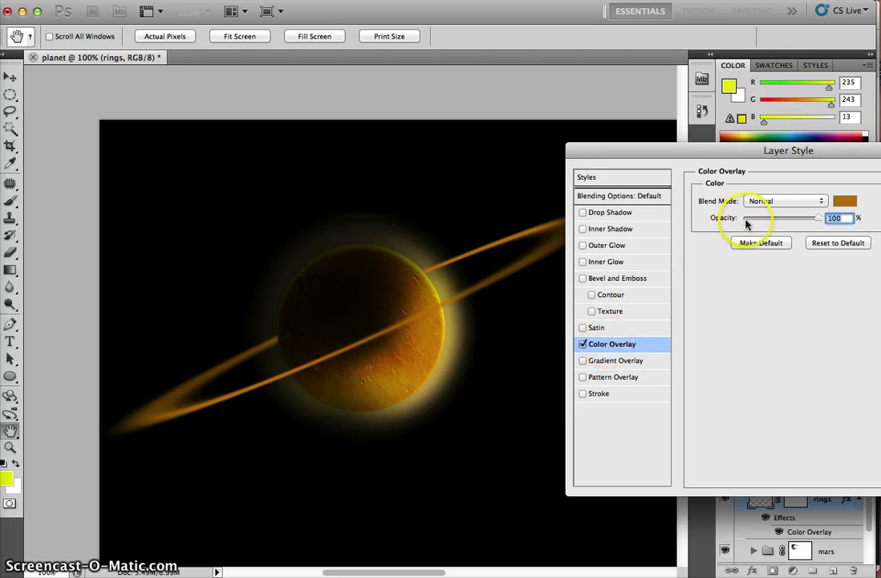
click(779, 204)
click(779, 214)
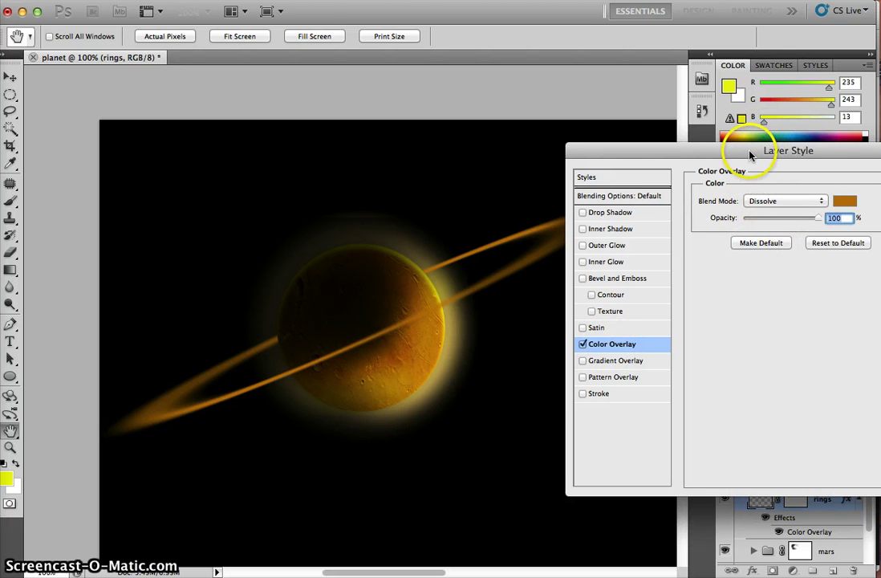
drag(752, 151, 763, 261)
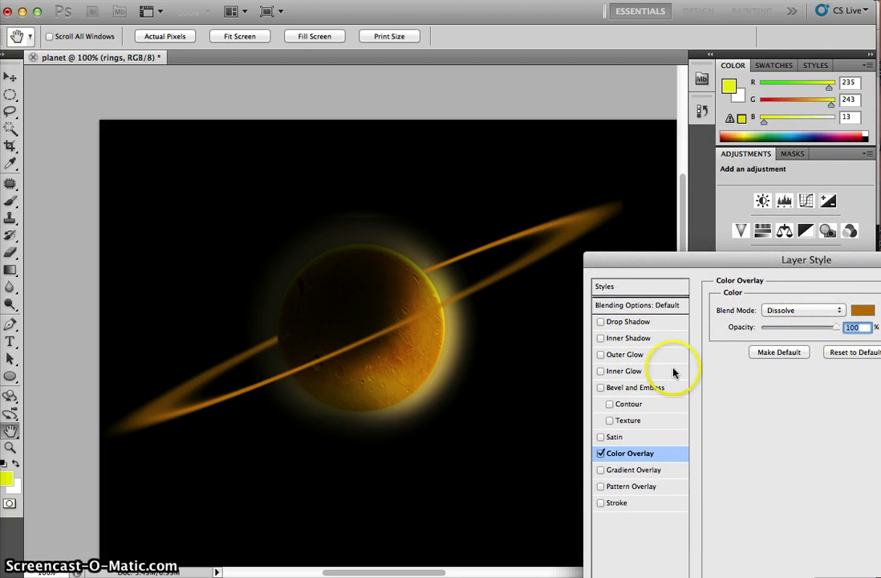
Step: Try a Pattern Overlay with the Dissolve blend mode on the rings layer, and undo the layer style change
click(600, 485)
click(620, 486)
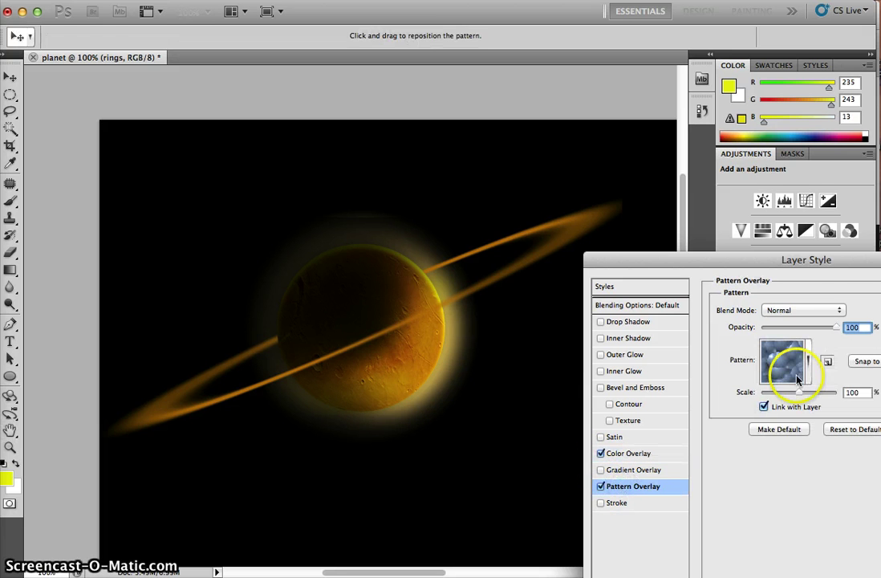
click(825, 314)
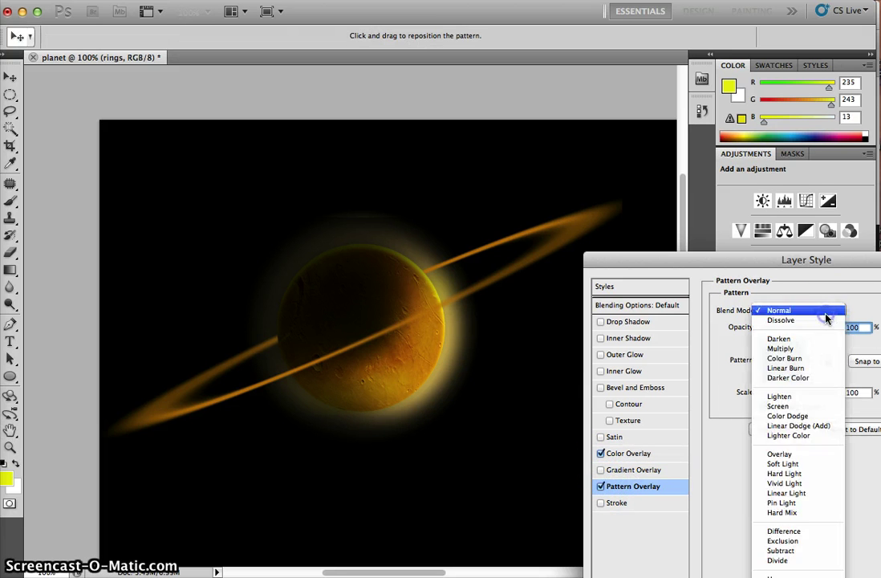
click(821, 320)
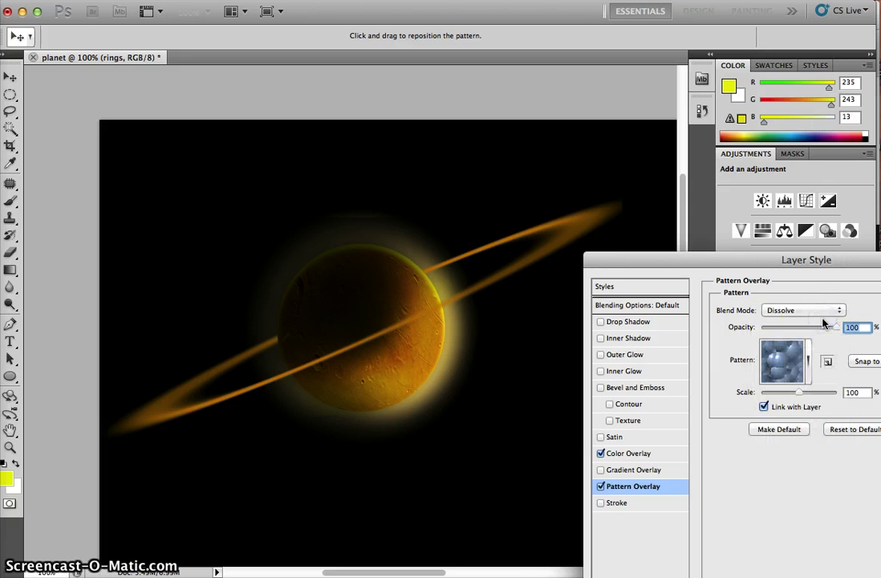
click(747, 266)
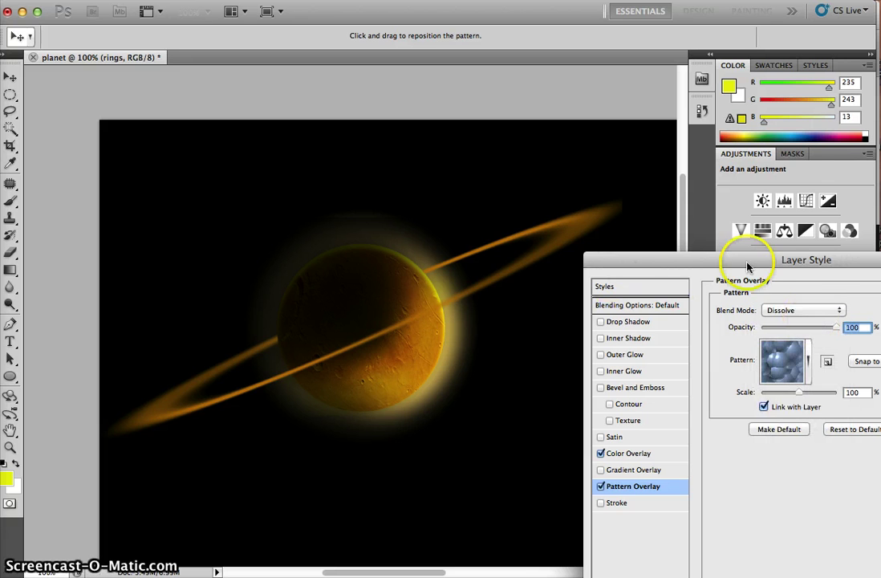
key(Return)
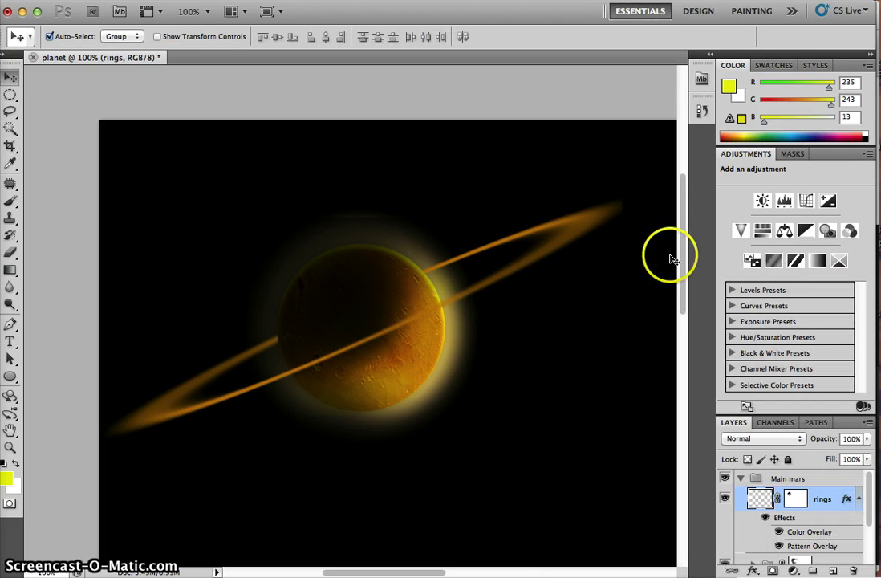
key(super+z)
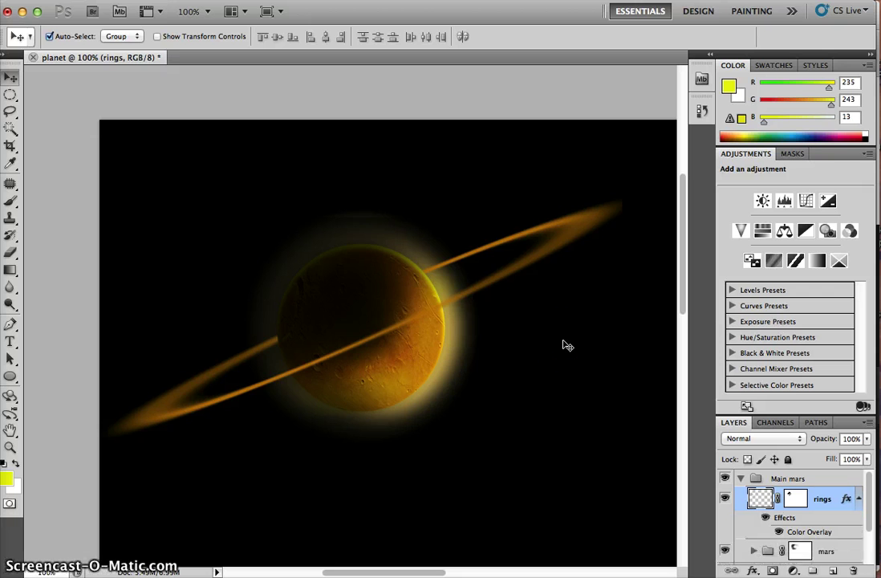